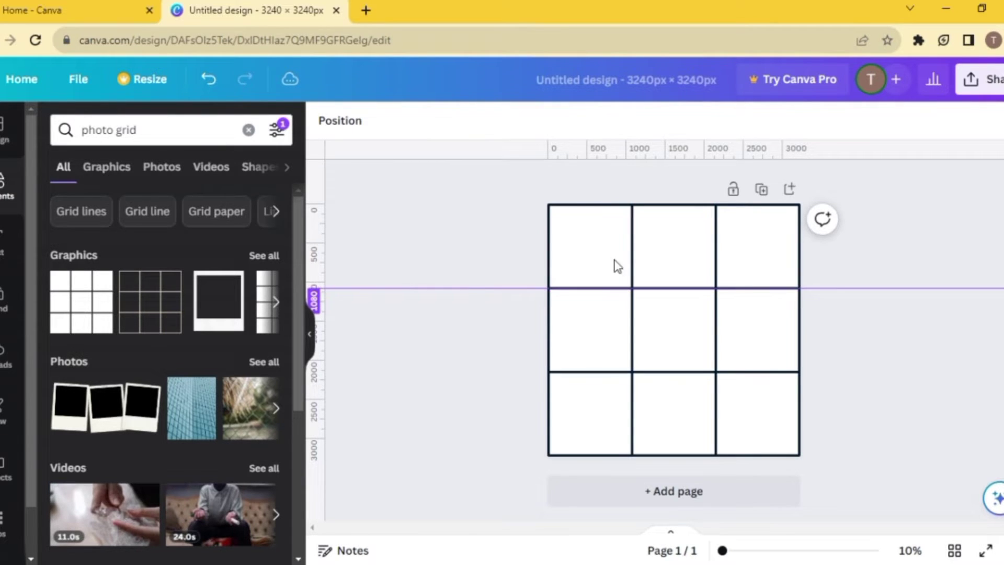
Place the remaining ruler guides along the photo grid's dividing lines and delete the grid graphic from the page.
mouse_move(627, 372)
mouse_down()
mouse_move(627, 385)
mouse_move(627, 373)
mouse_up()
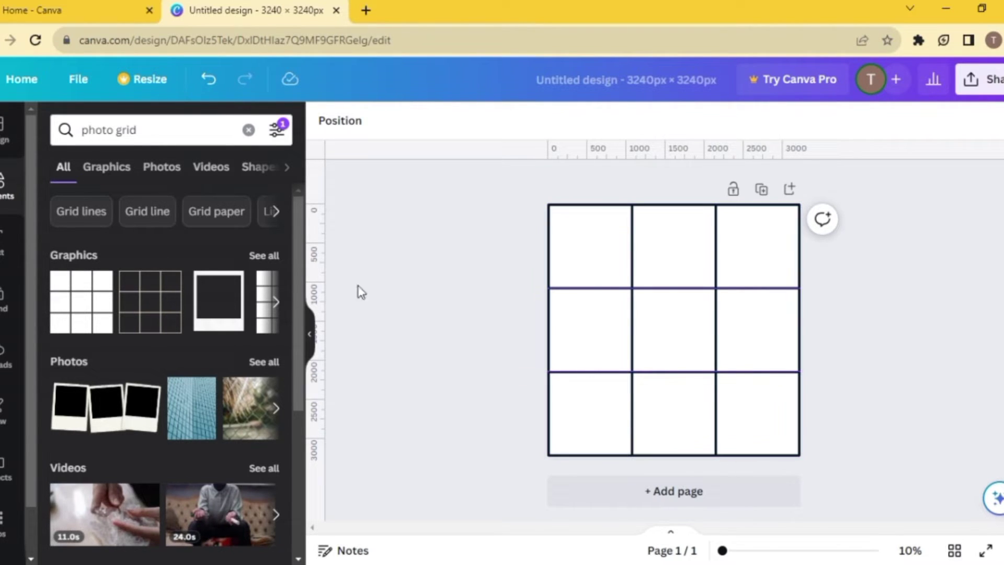
drag(327, 269, 717, 267)
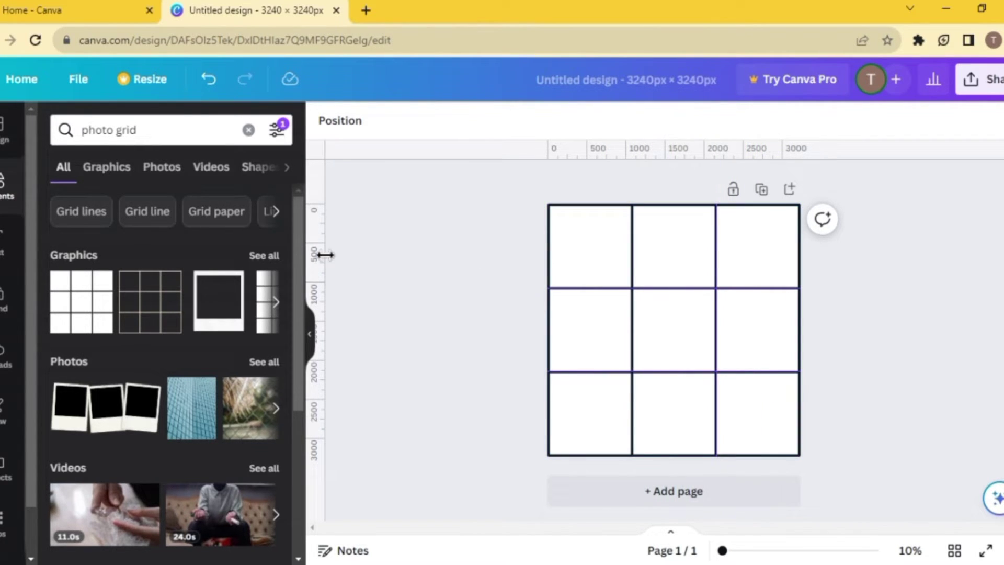
drag(326, 255, 560, 268)
click(564, 213)
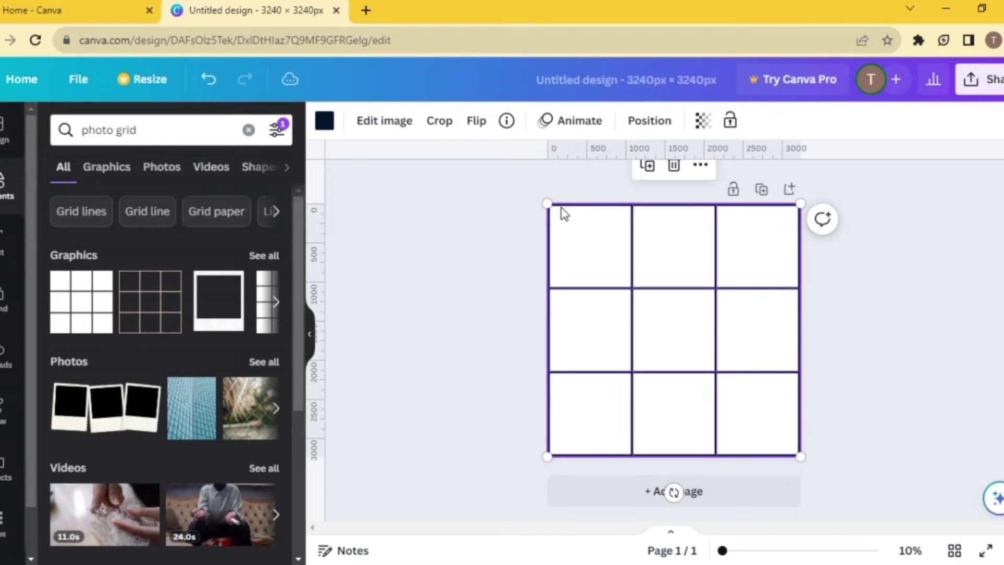
click(674, 167)
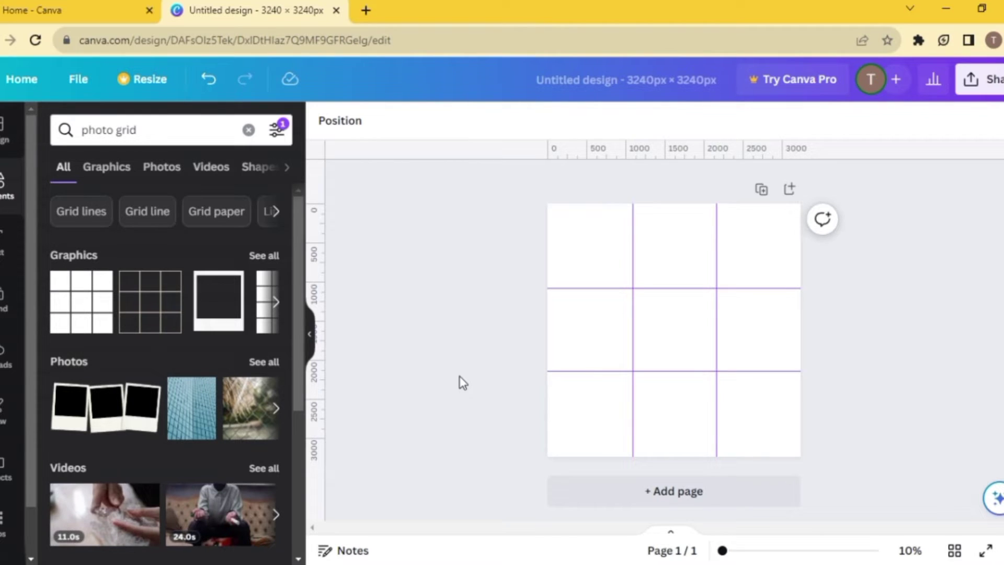
Search the template library for "instagram posts" and open the Cream Pink Orange Brown and Green Blobs and Flora Ad template for customizing.
click(78, 10)
click(397, 214)
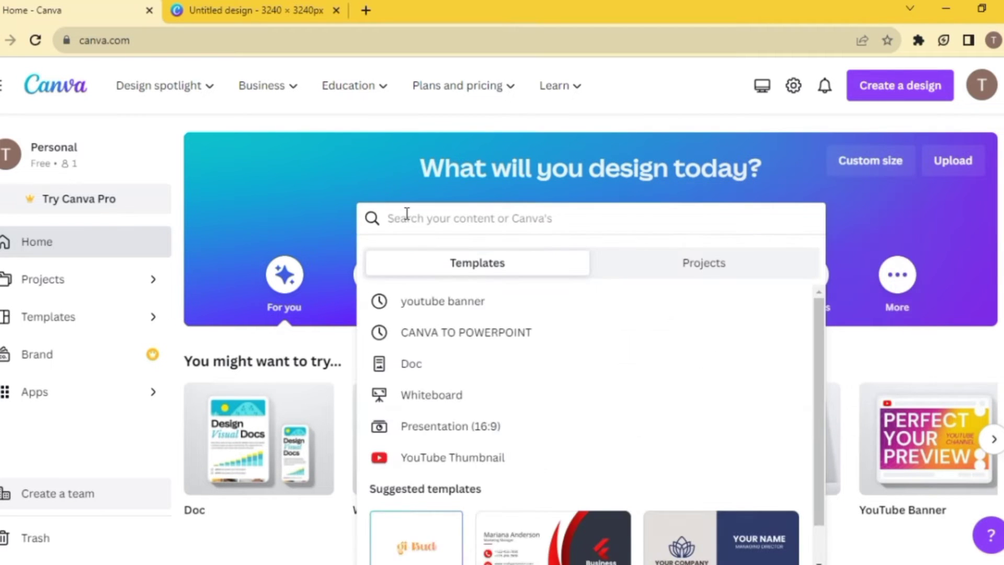
text(instagram posts)
key(Return)
scroll(504, 475, down, 15)
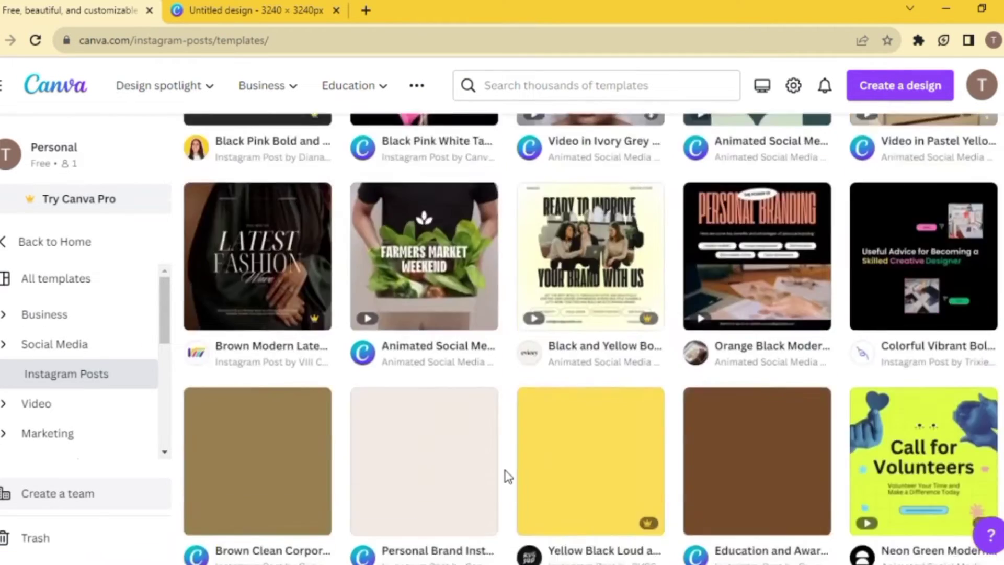
scroll(506, 476, down, 20)
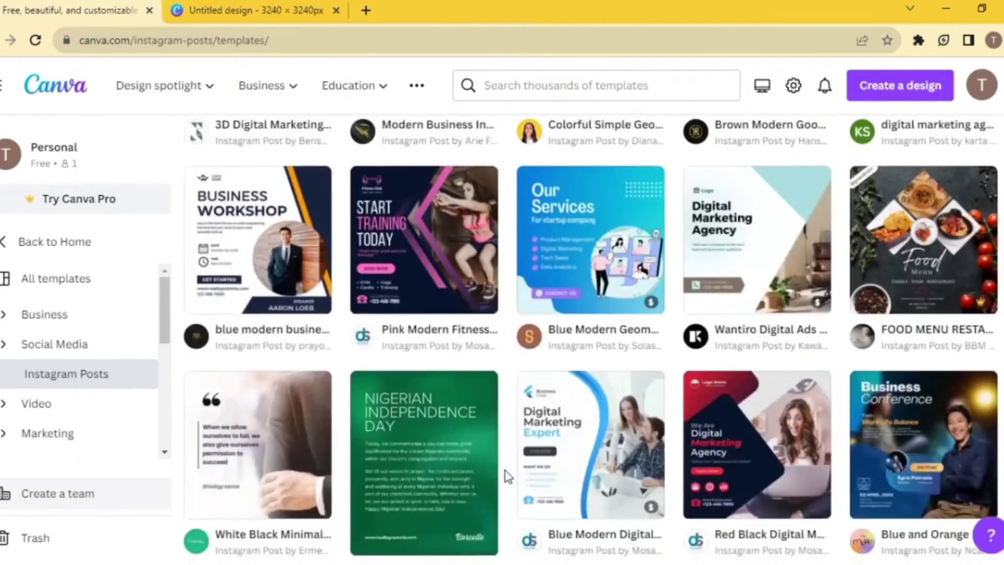
click(295, 198)
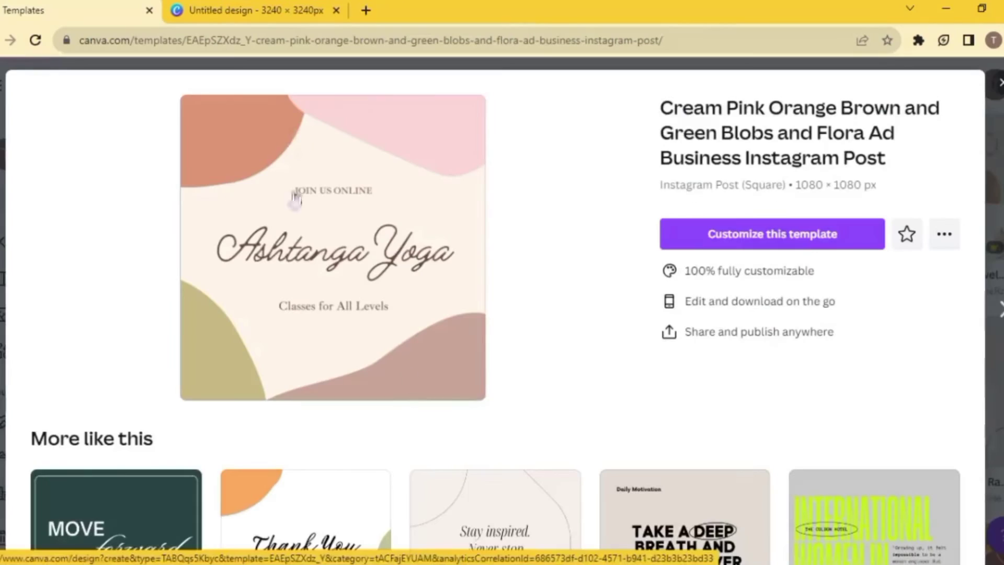
click(763, 230)
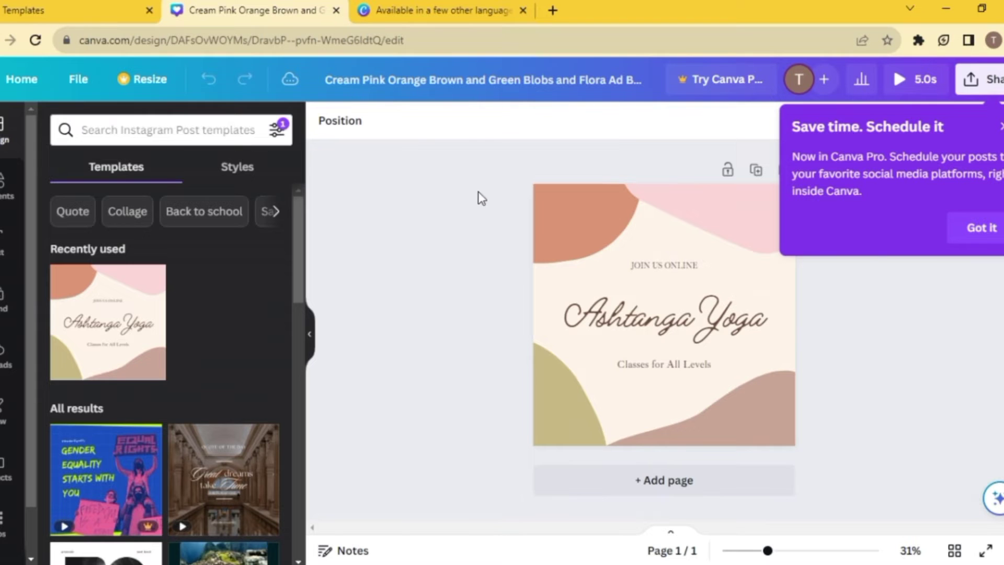
Copy all elements of the yoga template and paste them onto the empty 3240 × 3240 px page with guides.
drag(496, 169, 748, 416)
right_click(748, 416)
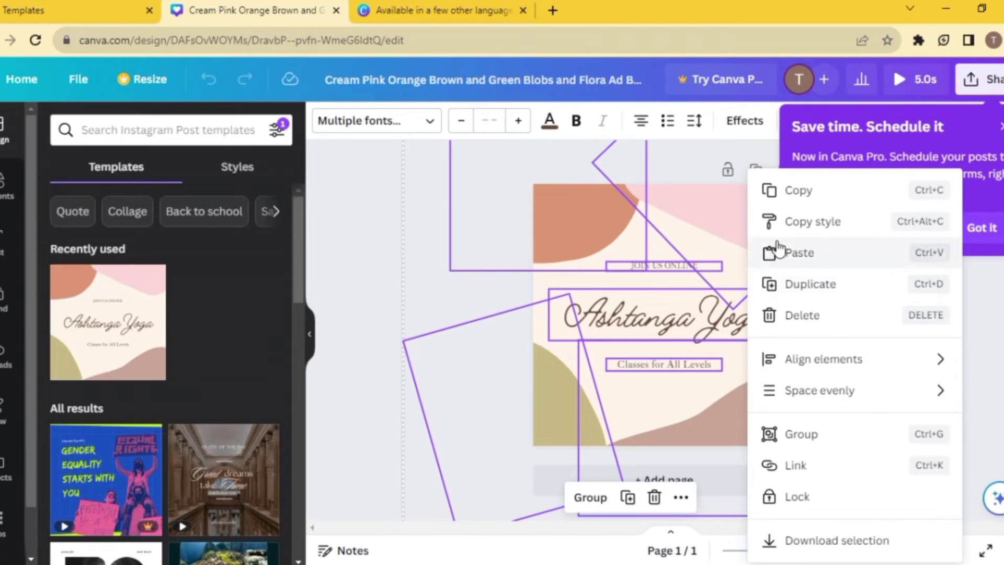
click(774, 202)
click(395, 6)
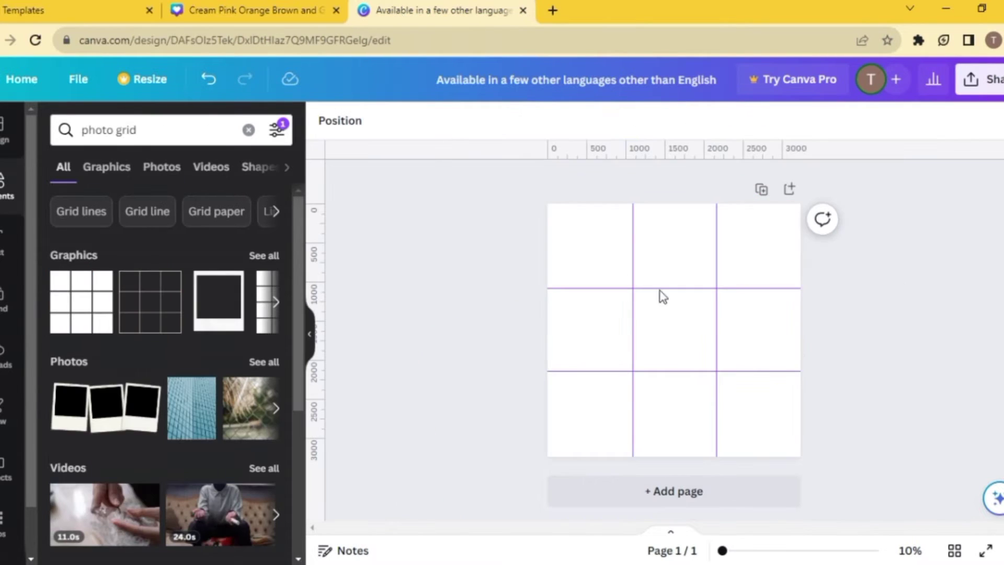
click(697, 348)
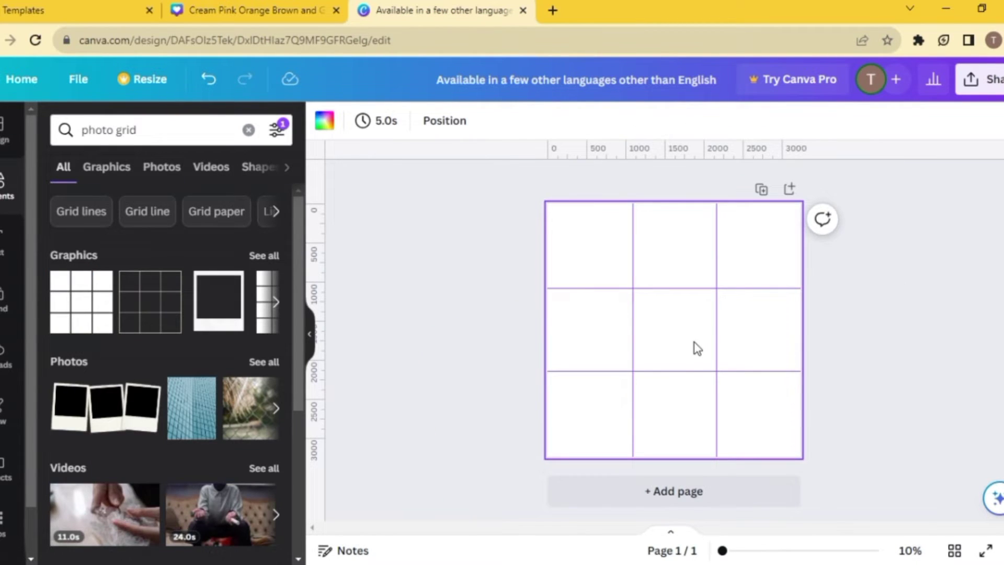
key(ctrl+v)
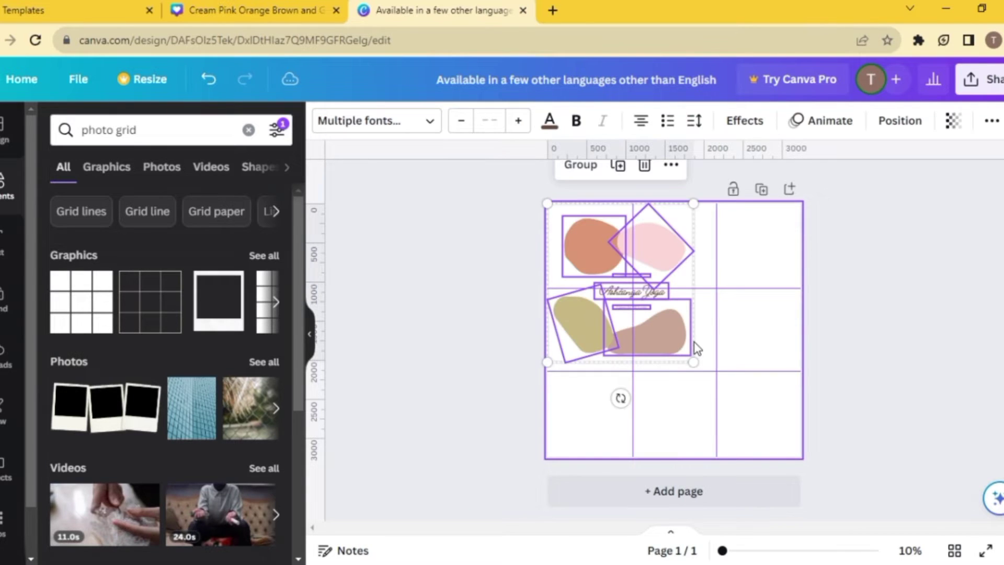
Move and enlarge the pasted template elements together so they span the whole nine-cell page.
drag(656, 332, 749, 409)
drag(641, 274, 547, 178)
drag(798, 440, 802, 455)
Reposition and resize the four coloured blobs so each one fills a corner and runs off the page edges.
click(764, 266)
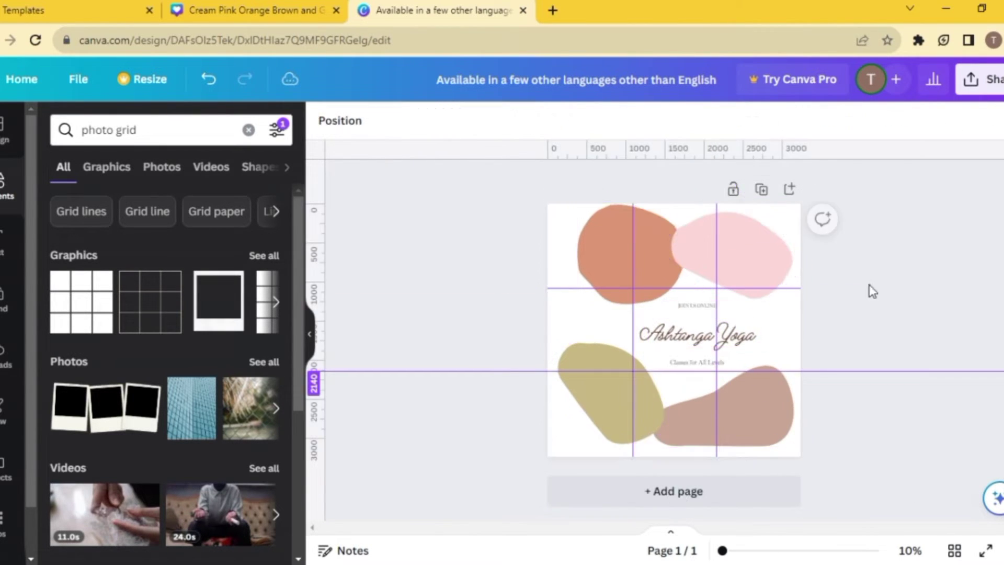
drag(796, 322, 852, 295)
click(631, 231)
drag(566, 196, 539, 174)
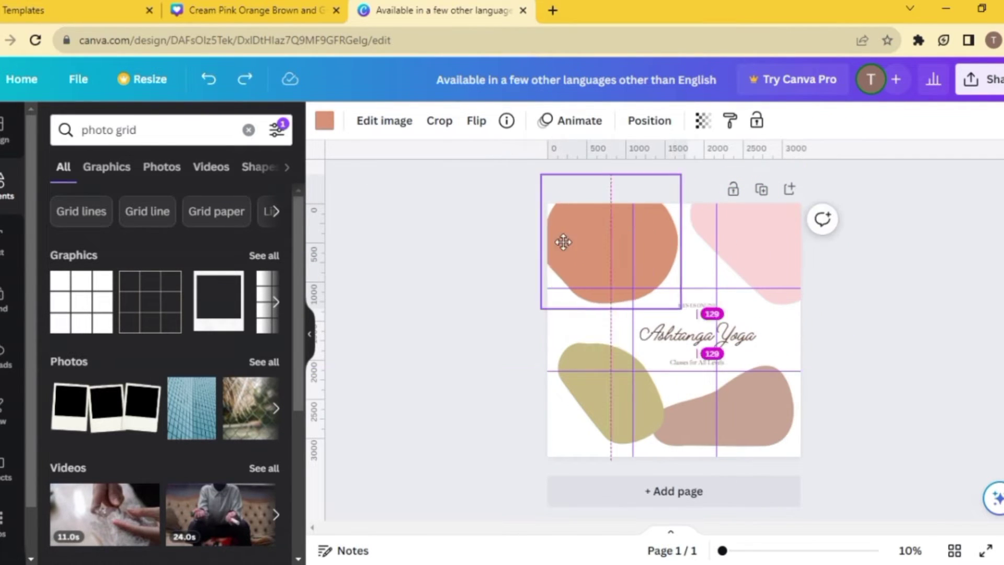
drag(563, 239, 556, 245)
click(606, 392)
drag(628, 460, 675, 433)
drag(585, 466, 596, 417)
Narrow the "Ashtanga Yoga" heading to two lines within the middle cell and move "JOIN US ONLINE" and "Classes for All Levels" around it.
click(675, 331)
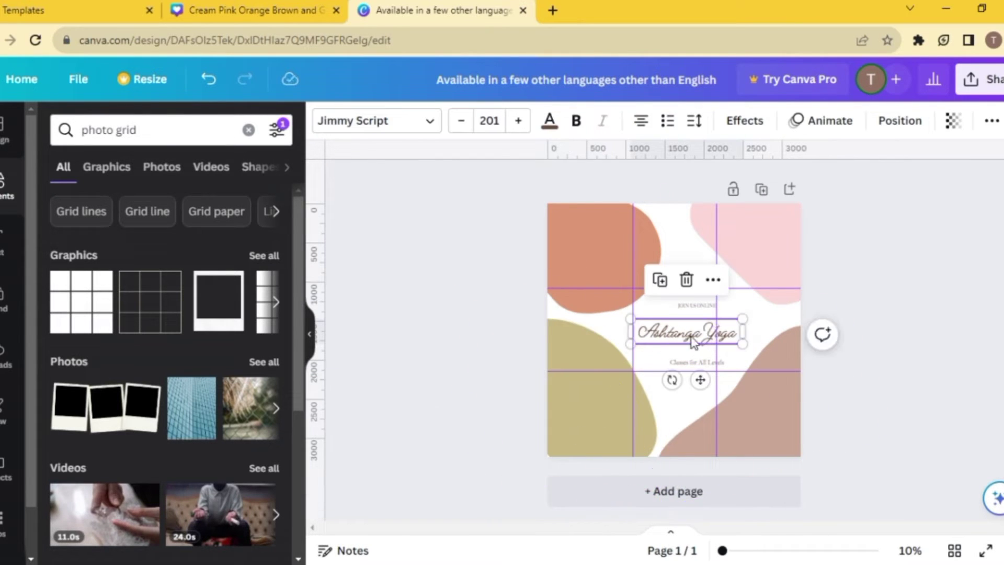
drag(722, 550, 743, 551)
drag(758, 330, 746, 330)
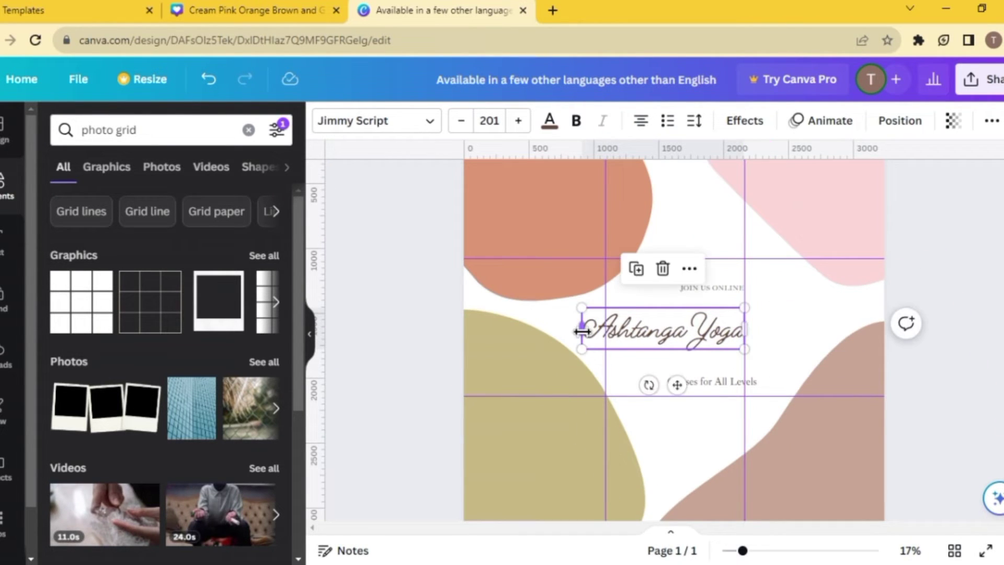
drag(579, 330, 605, 329)
drag(693, 382, 664, 385)
drag(711, 287, 683, 284)
key(Escape)
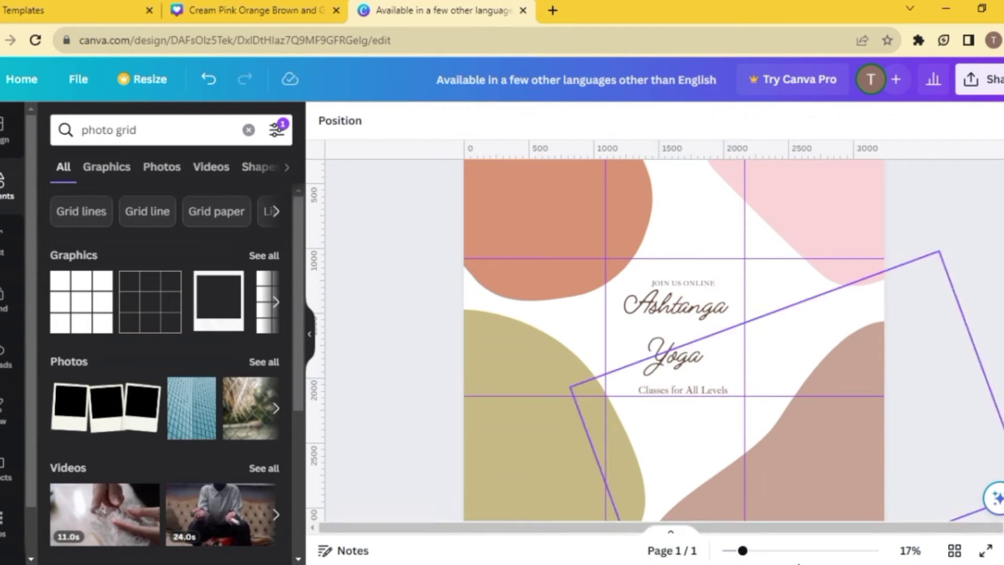
drag(742, 550, 734, 551)
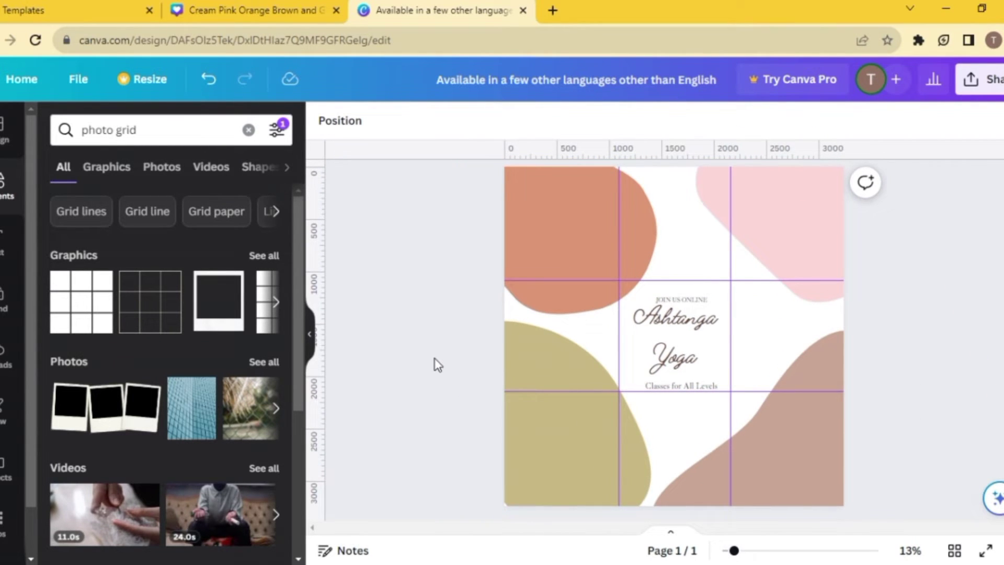
Search the elements library for "frame blob" and limit the results to frames.
click(153, 132)
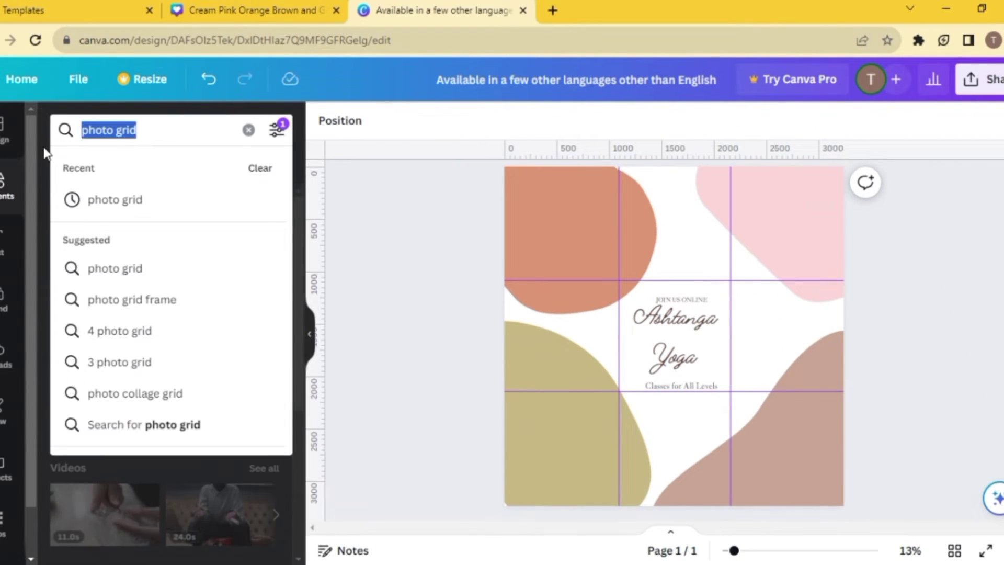
key(BackSpace)
text(frame bl)
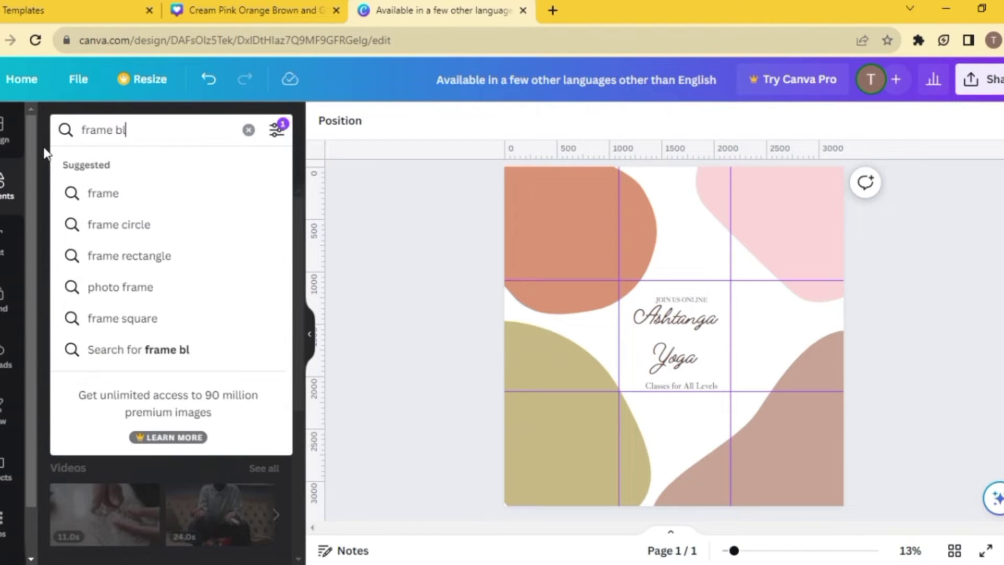
text(ob)
key(Return)
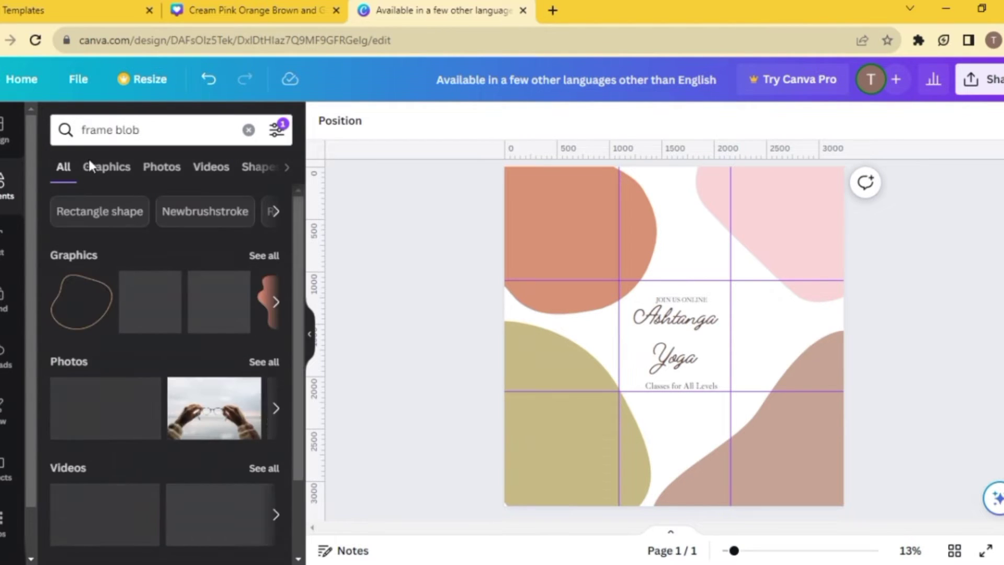
click(94, 175)
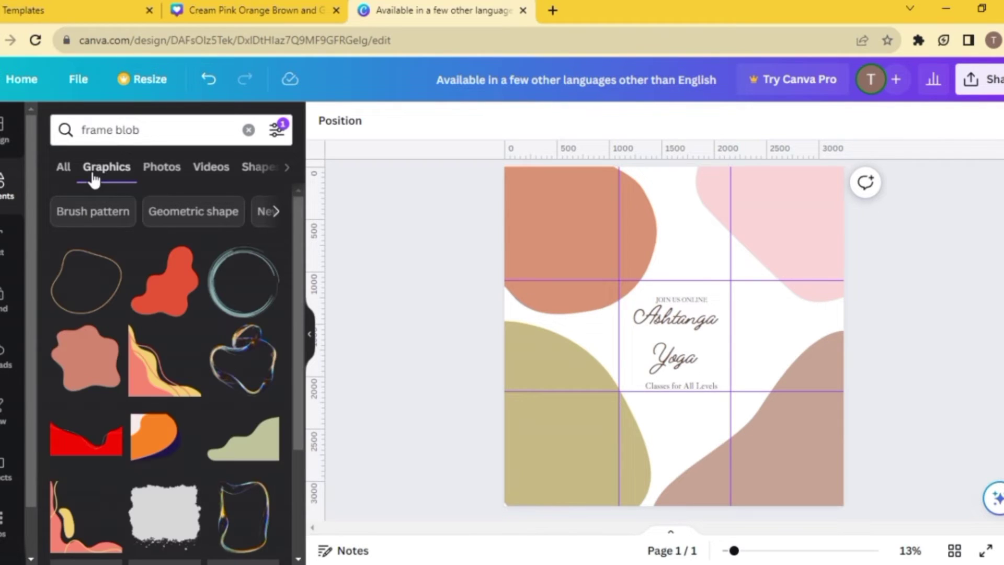
scroll(139, 167, right, 2)
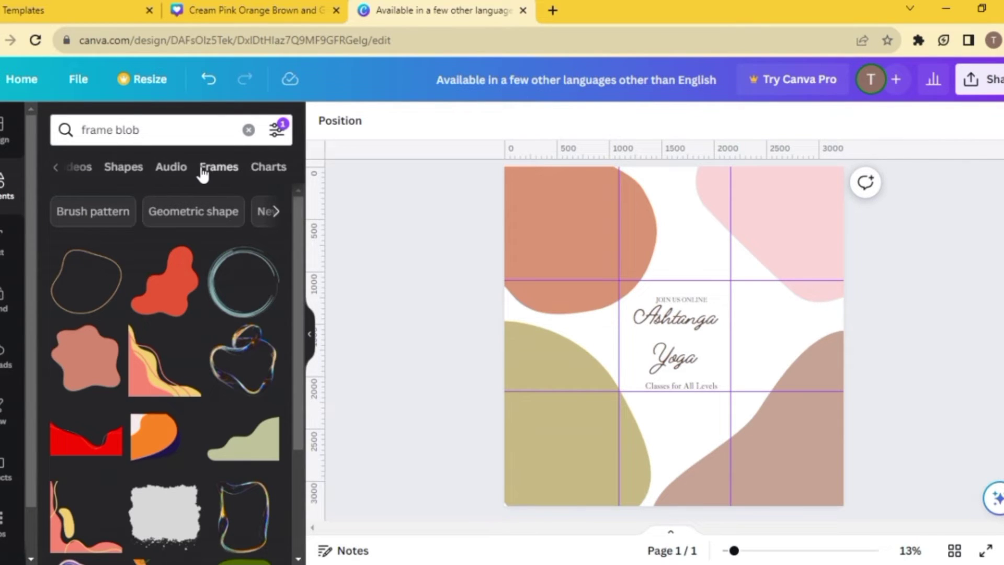
click(203, 174)
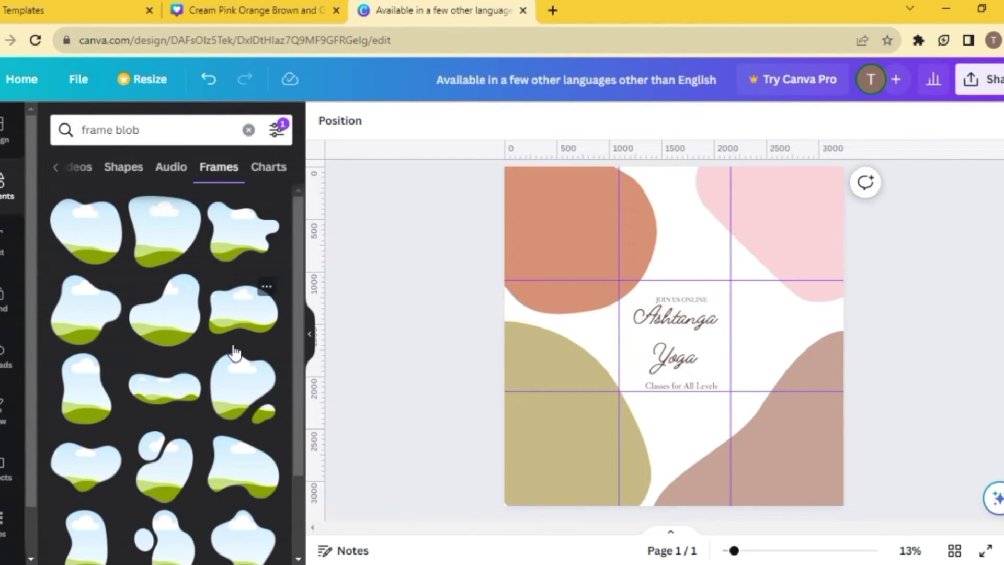
Add a rounded blob frame, rotate it about 30° clockwise, and shrink and move it into the lower-right grid cell.
click(152, 242)
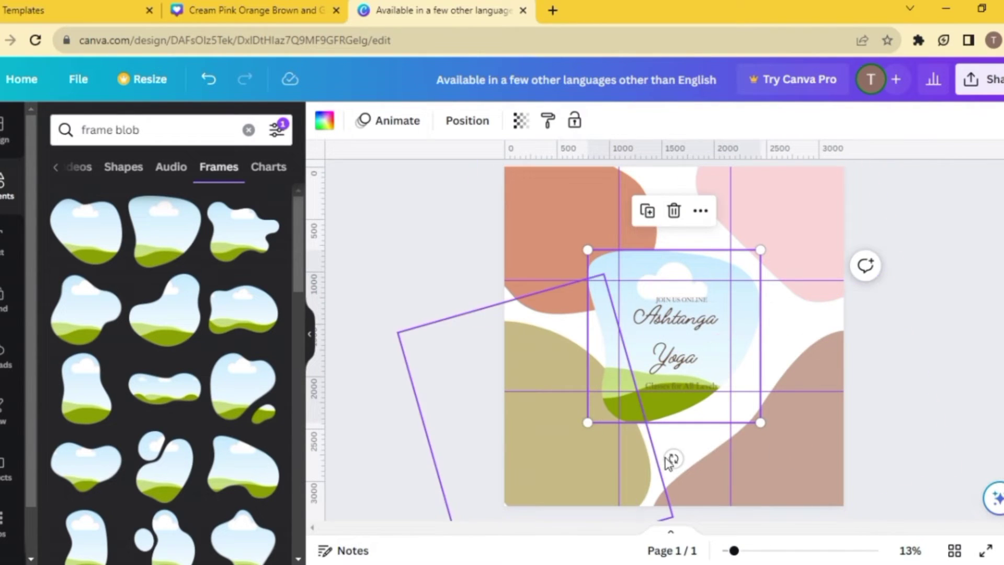
drag(670, 460, 617, 441)
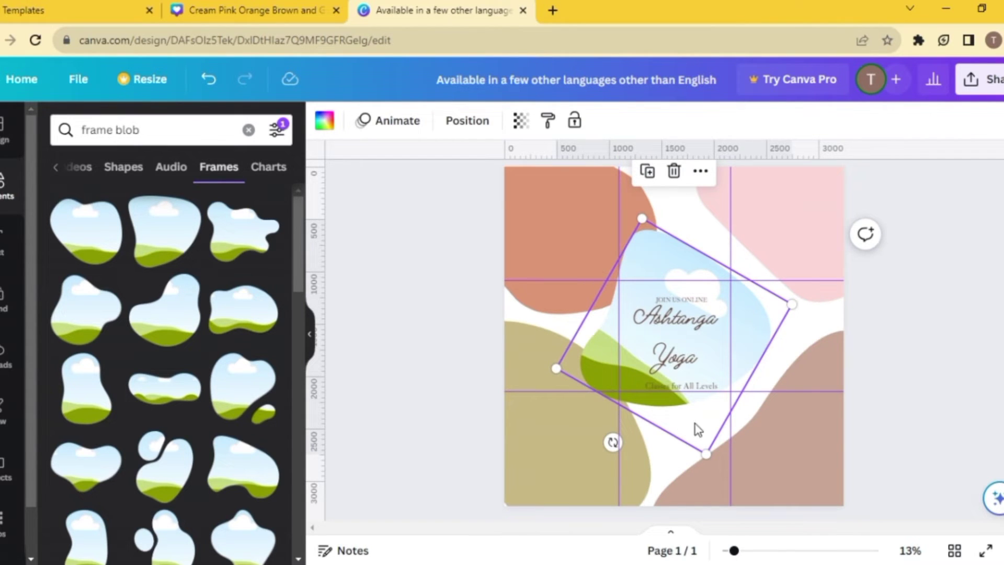
drag(680, 421, 788, 532)
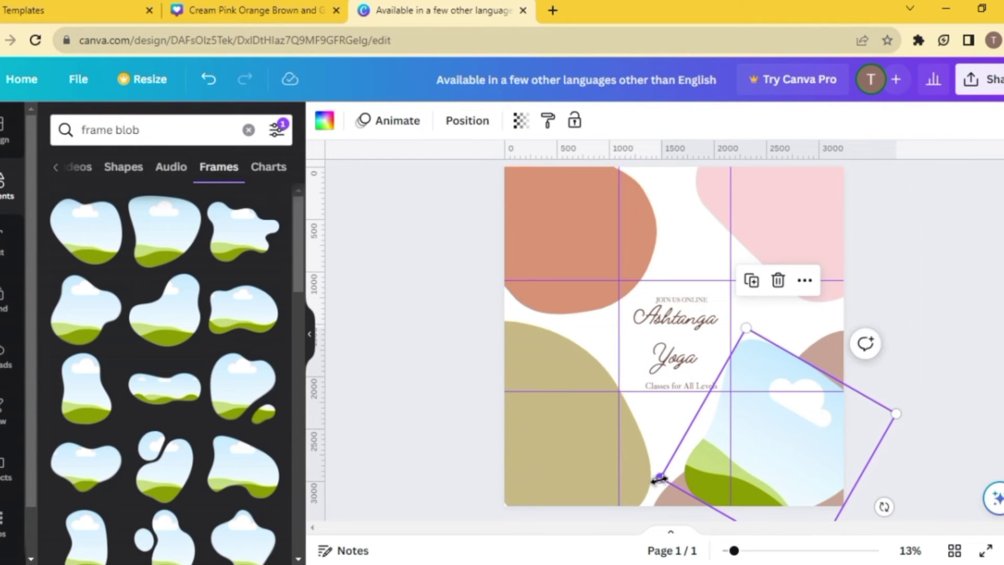
drag(659, 479, 726, 461)
drag(809, 427, 784, 438)
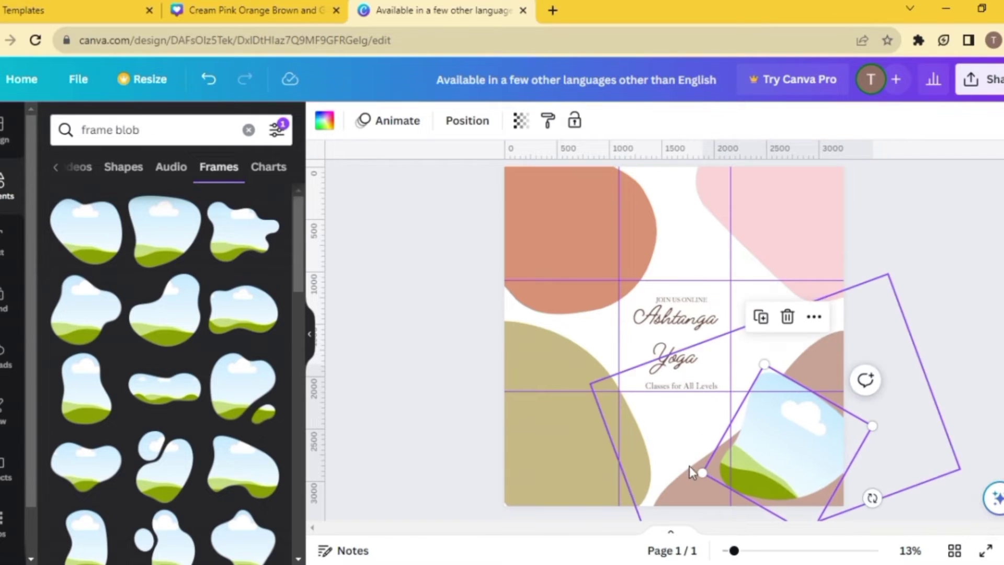
drag(689, 465, 734, 461)
drag(784, 439, 782, 464)
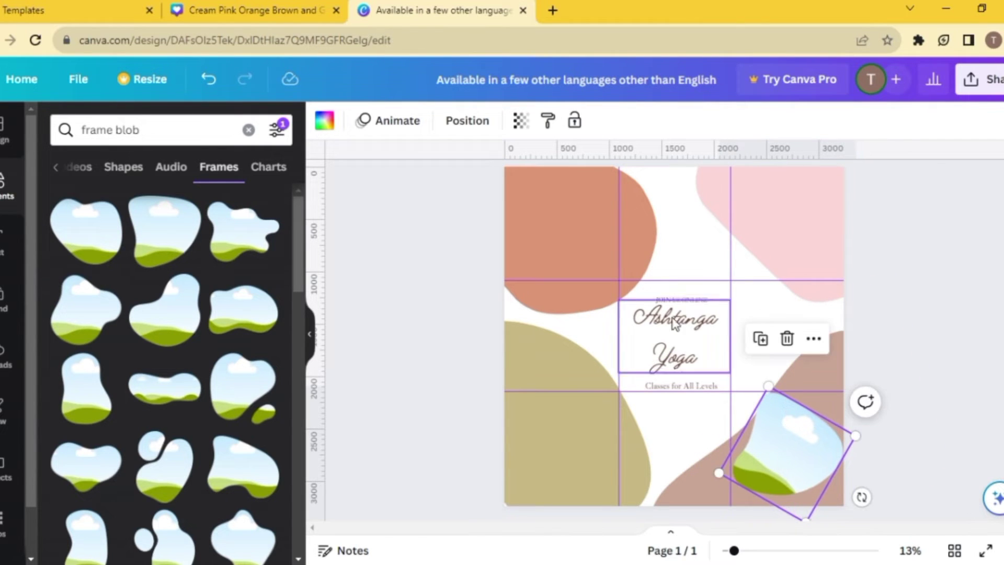
Duplicate the lower-right blob frame, colour one copy white, and offset the copies slightly to form a white edge.
click(760, 341)
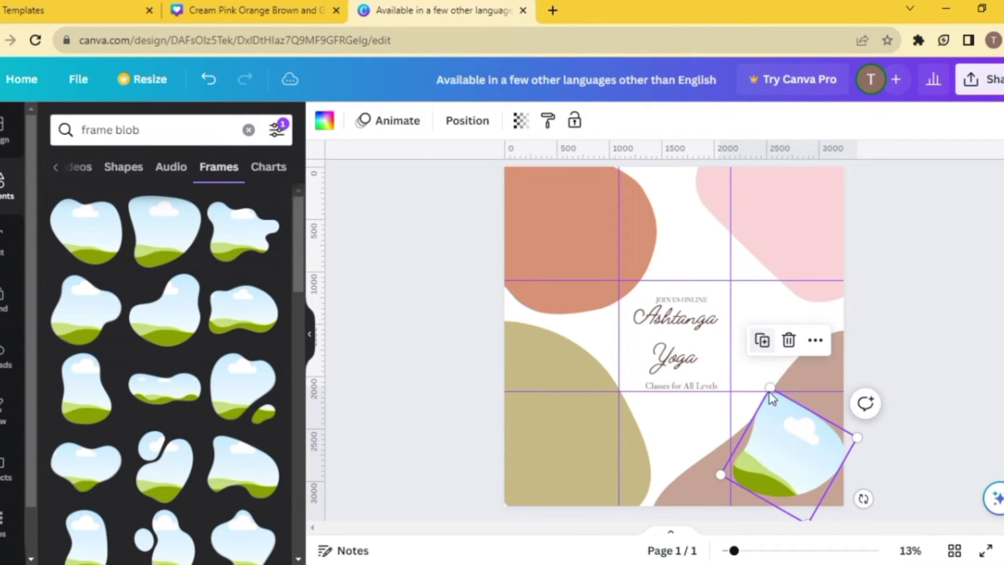
drag(785, 449, 826, 493)
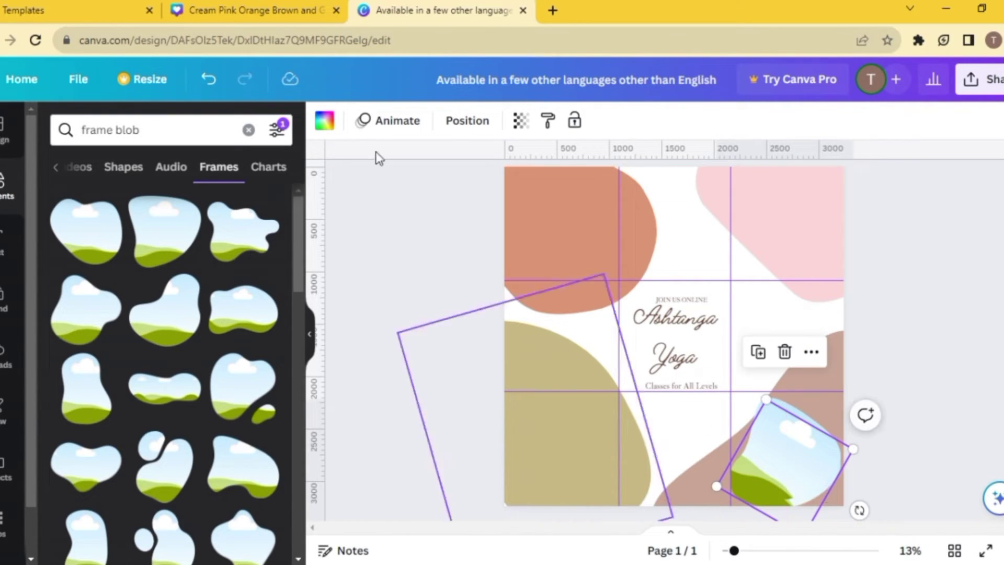
click(322, 126)
click(59, 257)
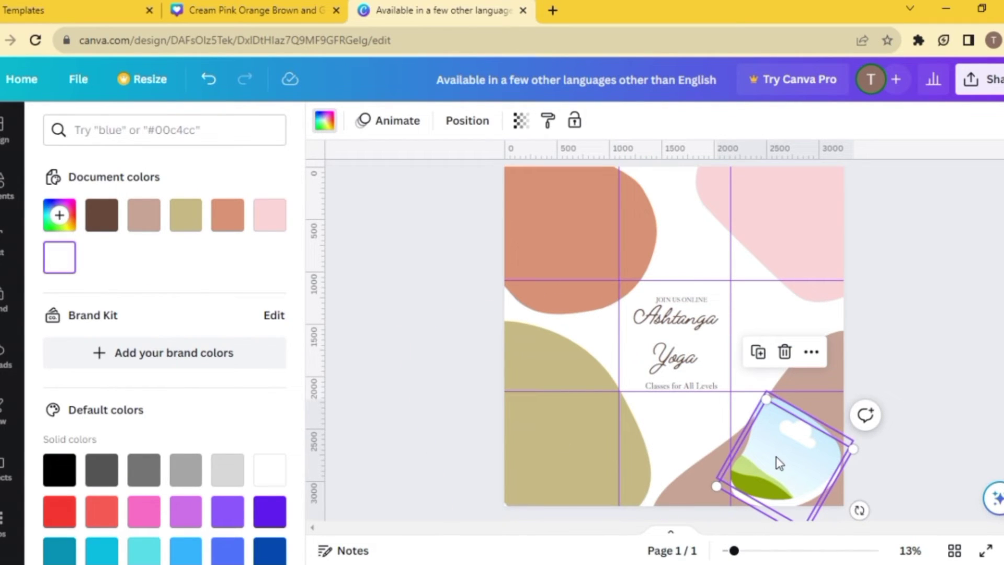
drag(776, 456, 779, 452)
click(993, 391)
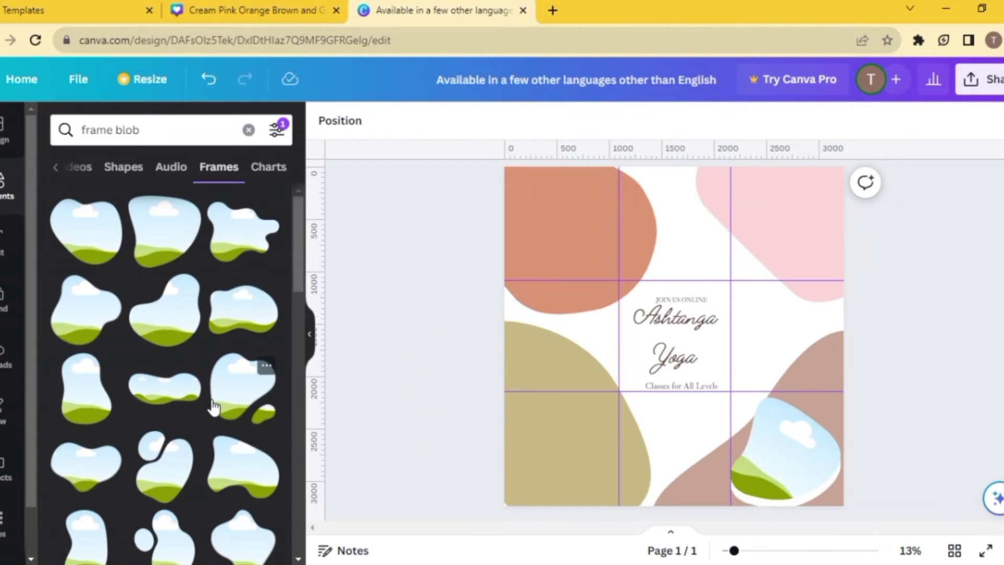
Add another blob frame in the upper-left grid cell, over the orange blob.
drag(104, 212, 571, 281)
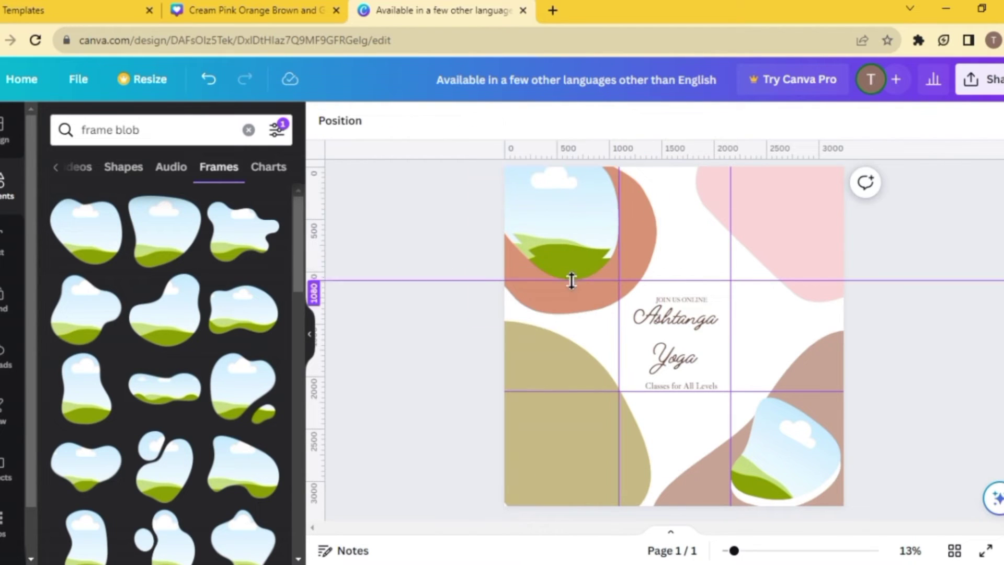
Colour one copy of the upper-left blob frame white and offset it slightly behind the other to form a white edge.
click(569, 268)
click(325, 121)
click(60, 258)
drag(522, 218, 516, 222)
click(411, 282)
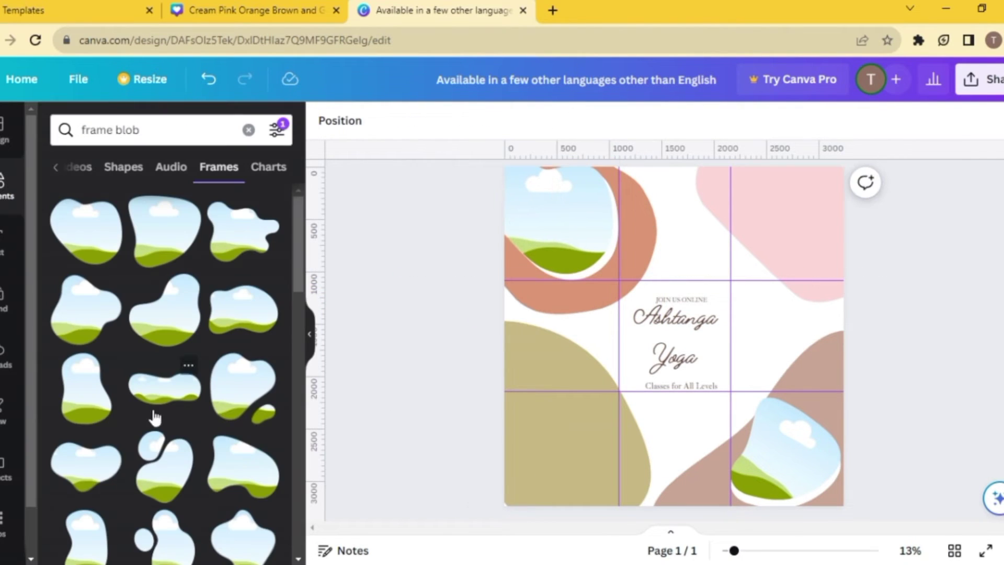
Add rotated blob frames with white edges in the lower-left and upper-right grid cells, over the green and pink blobs.
click(173, 325)
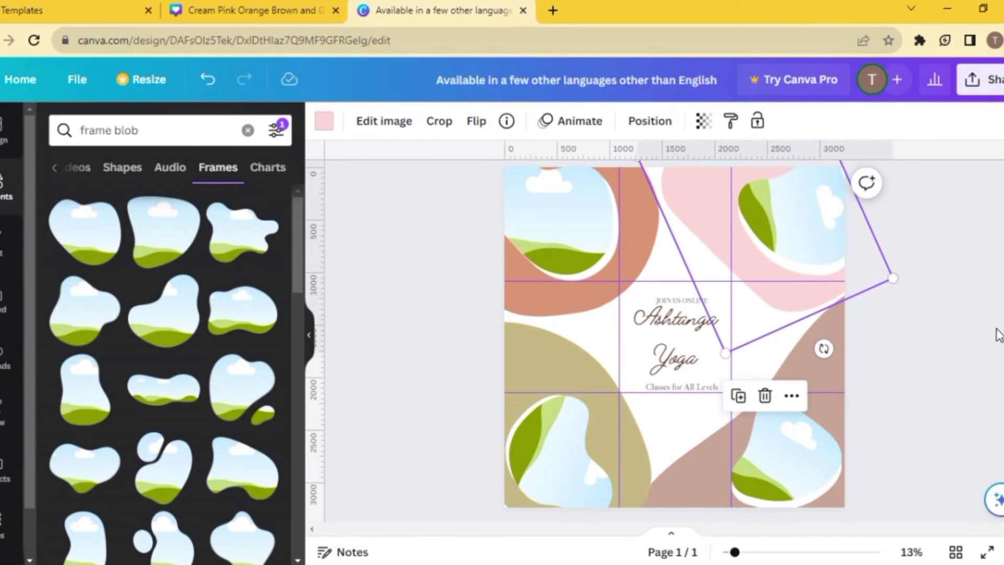
click(996, 335)
Search the elements library for "girl" and limit the results to photos.
click(152, 130)
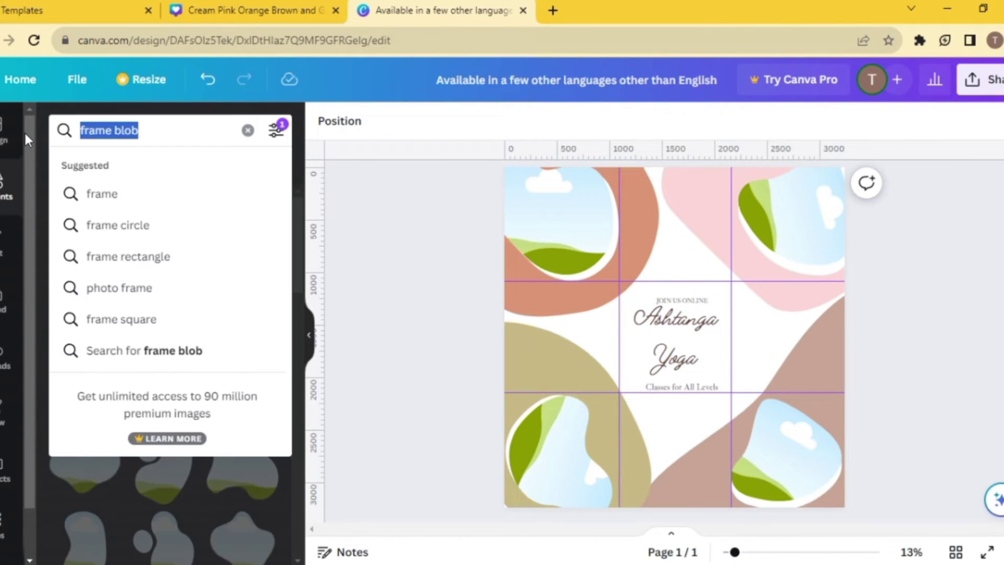
key(BackSpace)
text(gir)
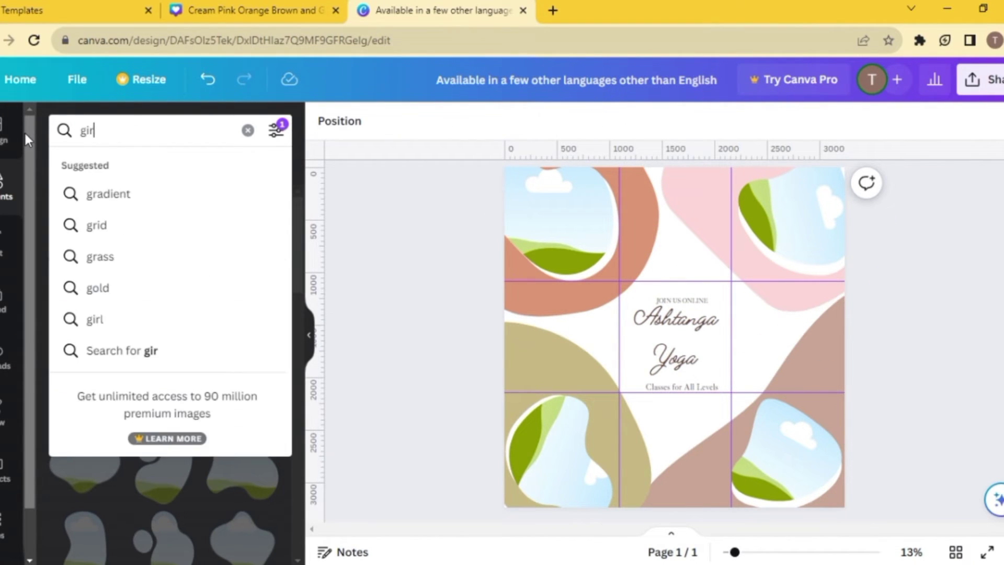
text(l)
key(Return)
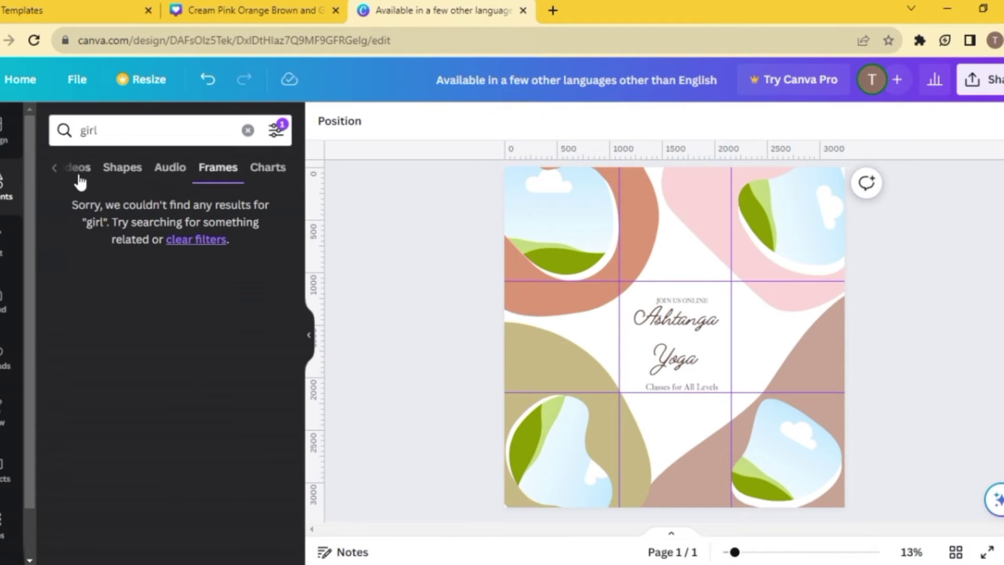
click(79, 182)
click(119, 167)
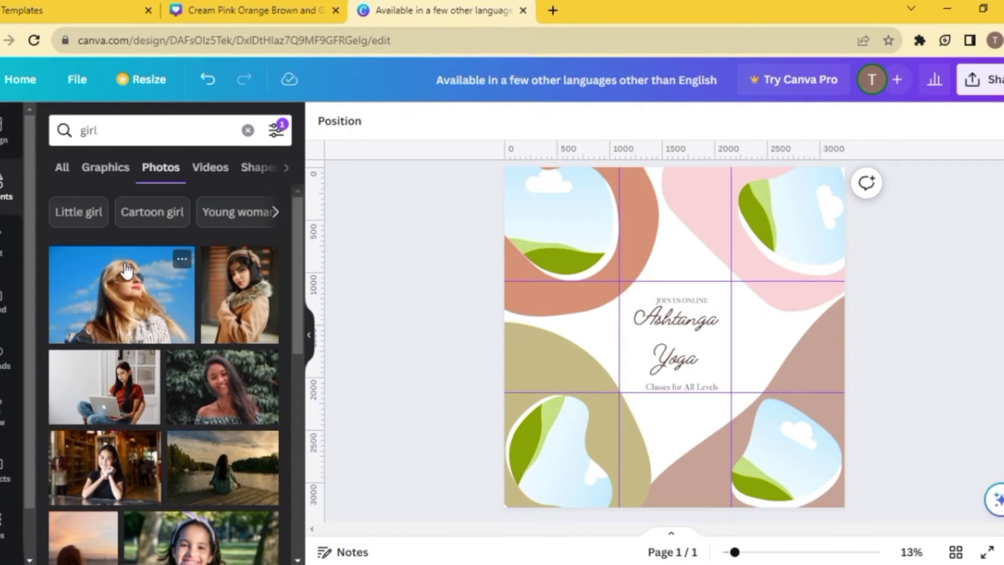
Place the photo of the blonde woman in sunglasses in the upper-left frame and the woman in the brown coat in the lower-left frame.
click(127, 289)
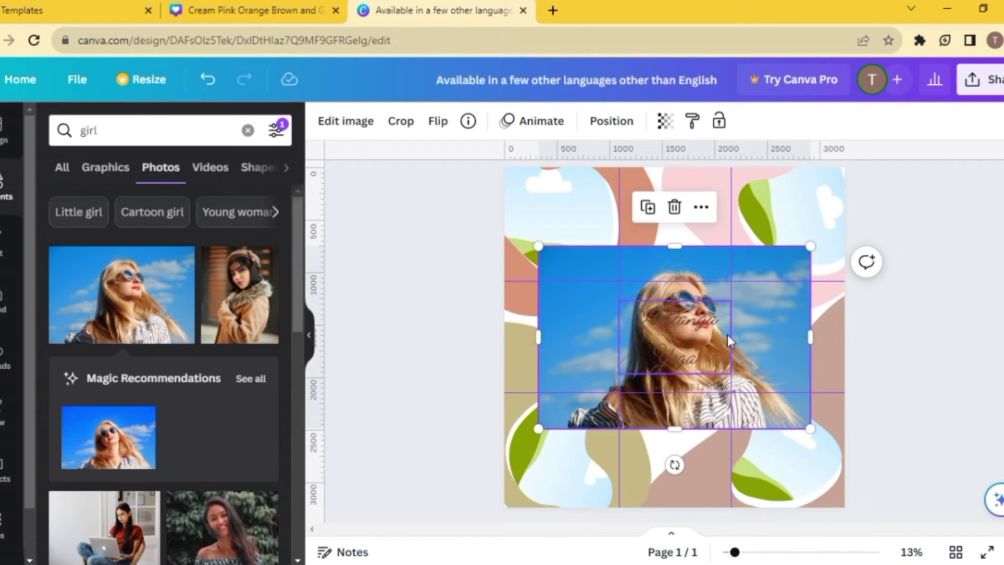
drag(772, 331, 595, 211)
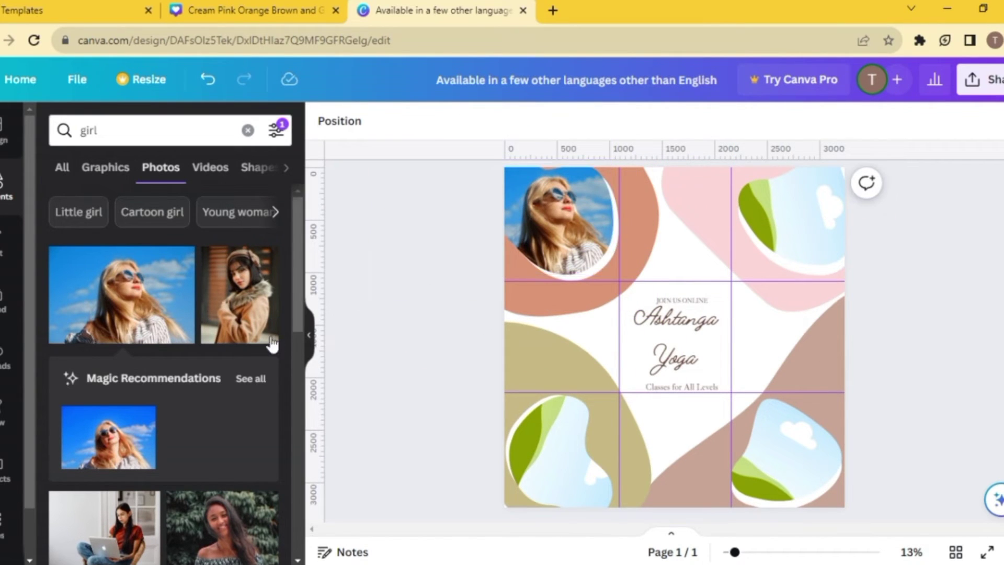
click(239, 294)
drag(751, 347, 563, 453)
Rotate the photo inside the lower-left frame by about -109° so it stands upright, and reposition it within the frame.
double_click(562, 453)
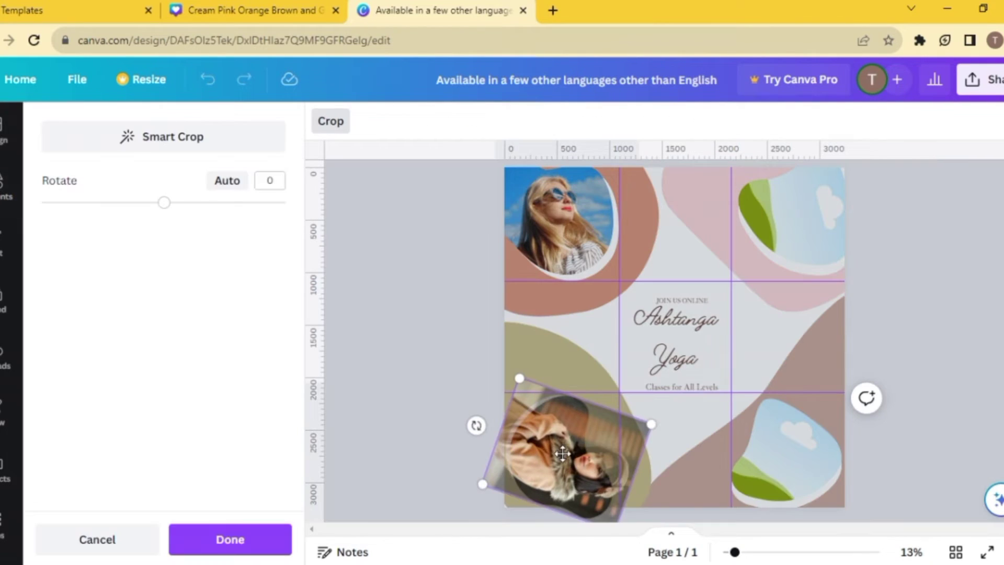
drag(502, 497, 570, 506)
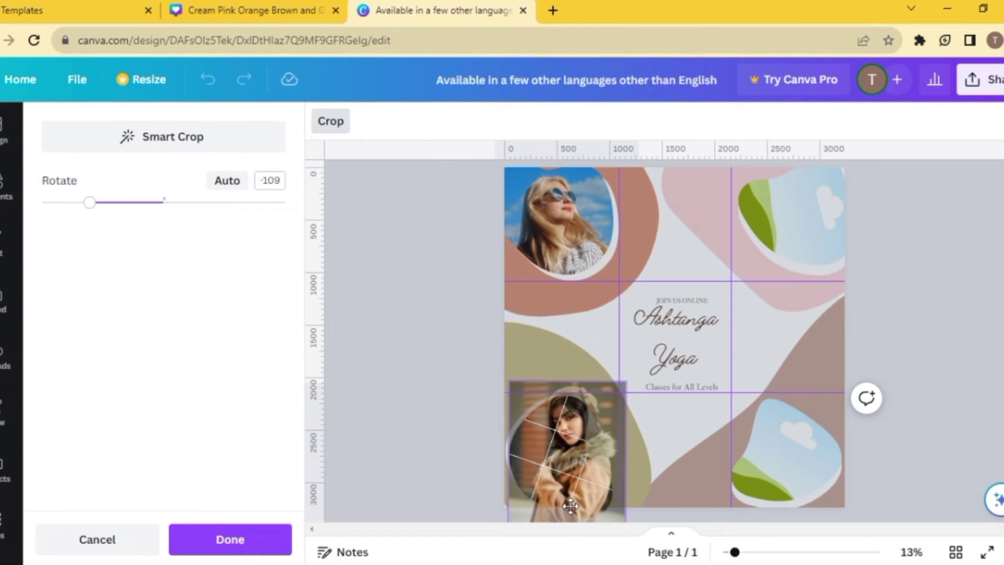
drag(560, 458, 533, 474)
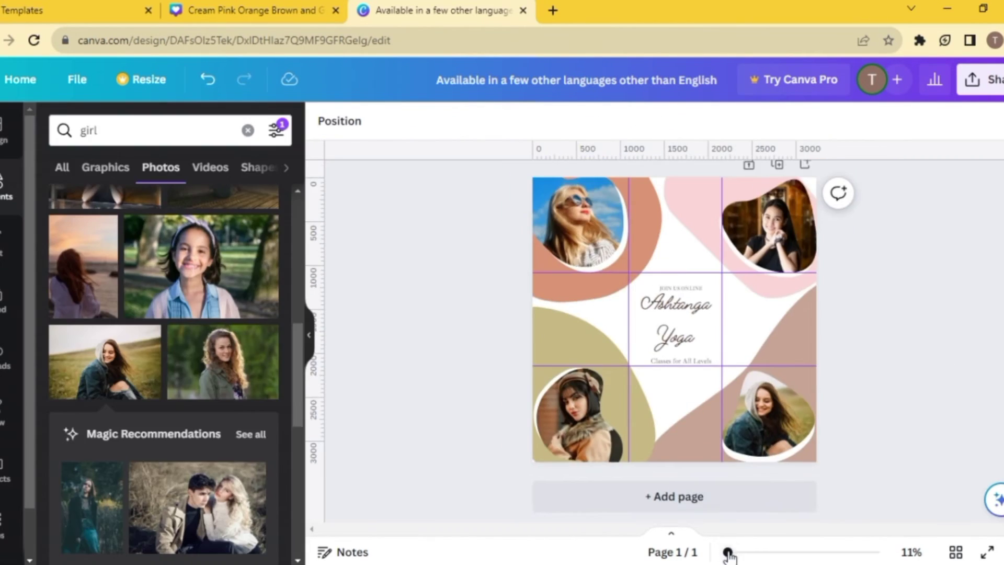
Download the finished feed design as a PNG file.
click(982, 79)
click(865, 475)
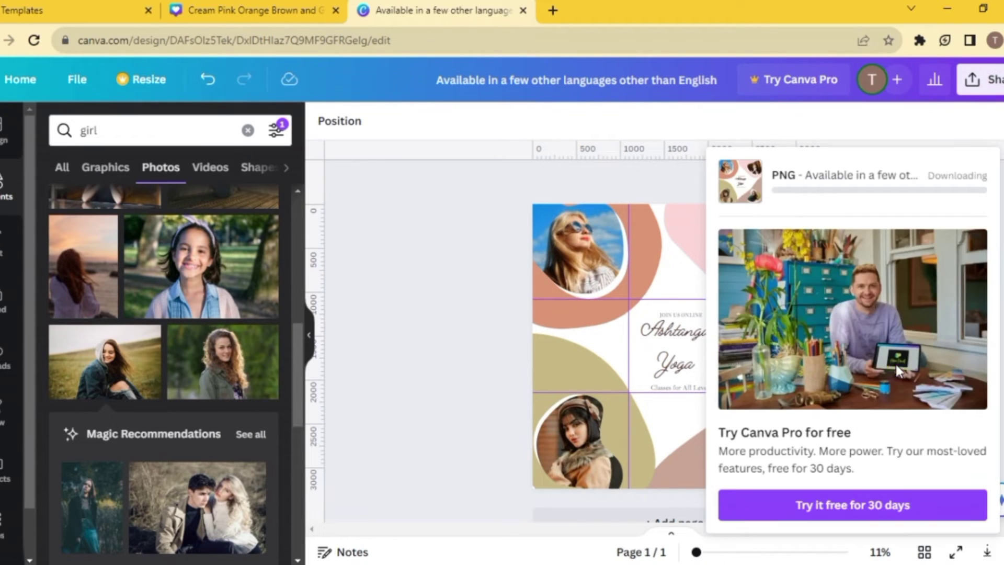
Search the web for "pine tools split image" in a new browser tab and open the PineTools Split image online page.
click(553, 10)
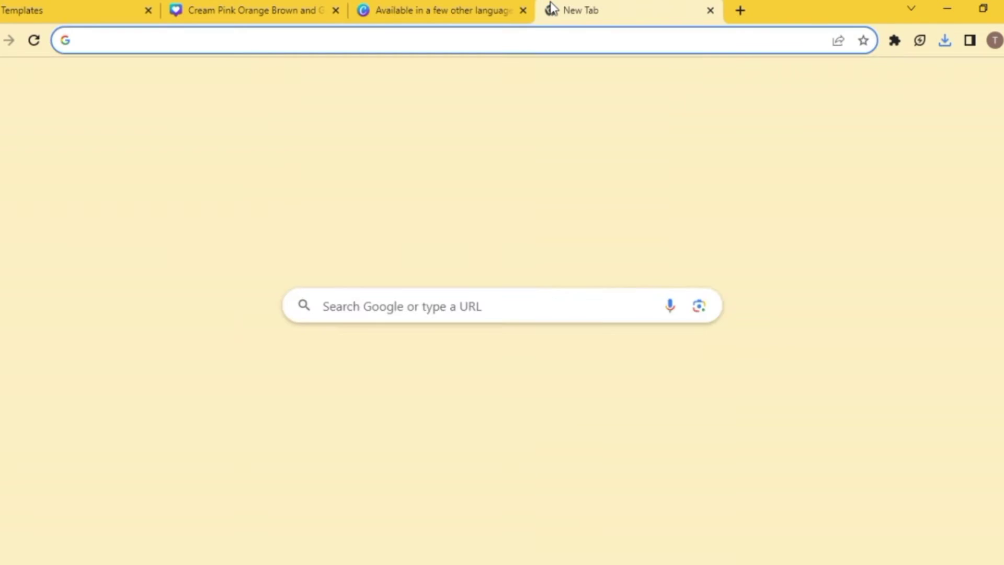
text(pine t)
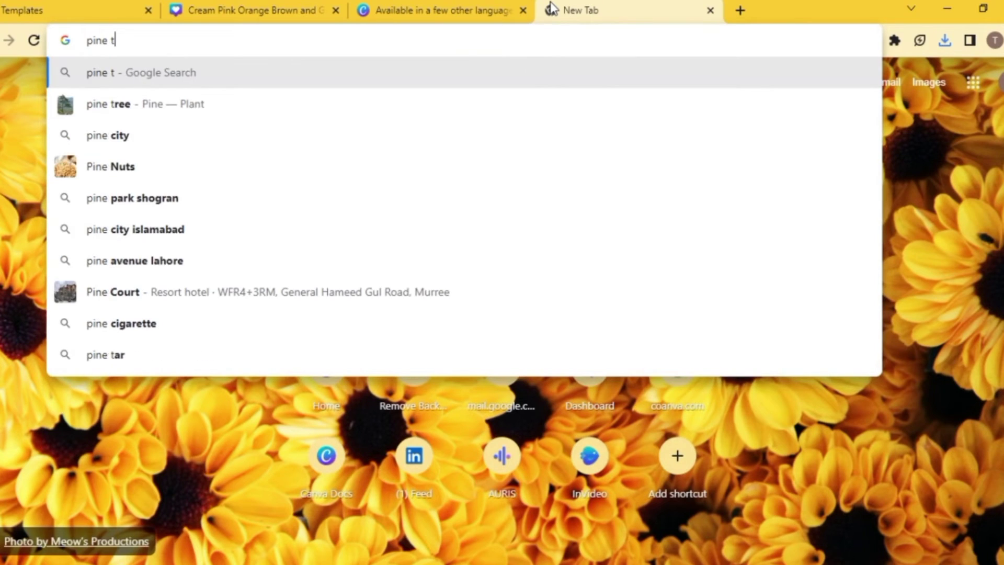
text(ools)
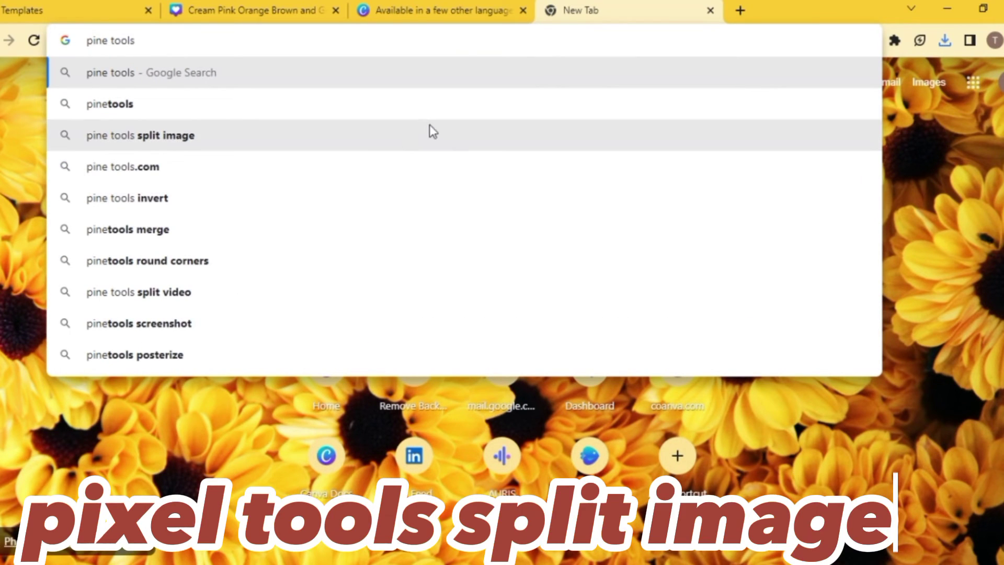
click(428, 132)
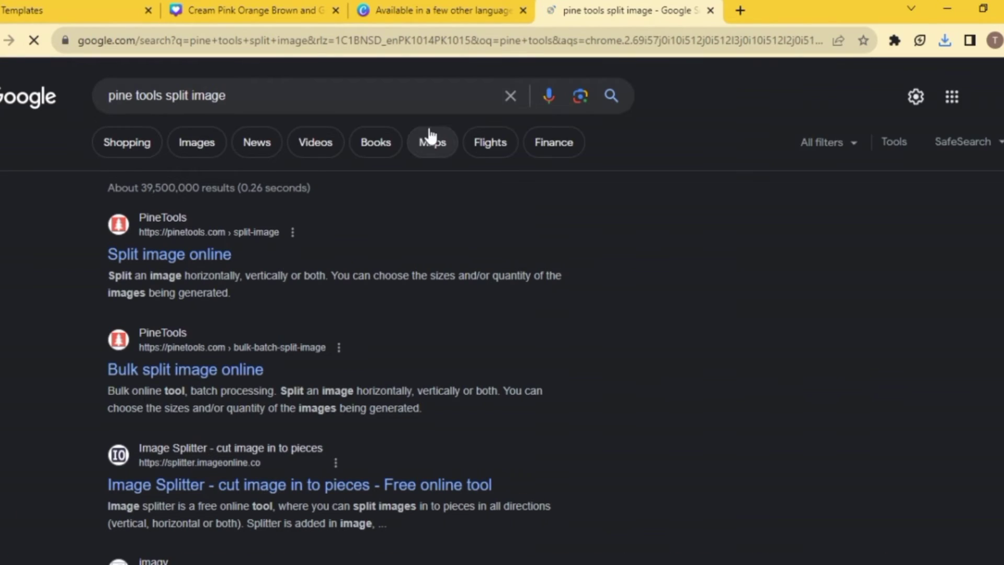
click(209, 255)
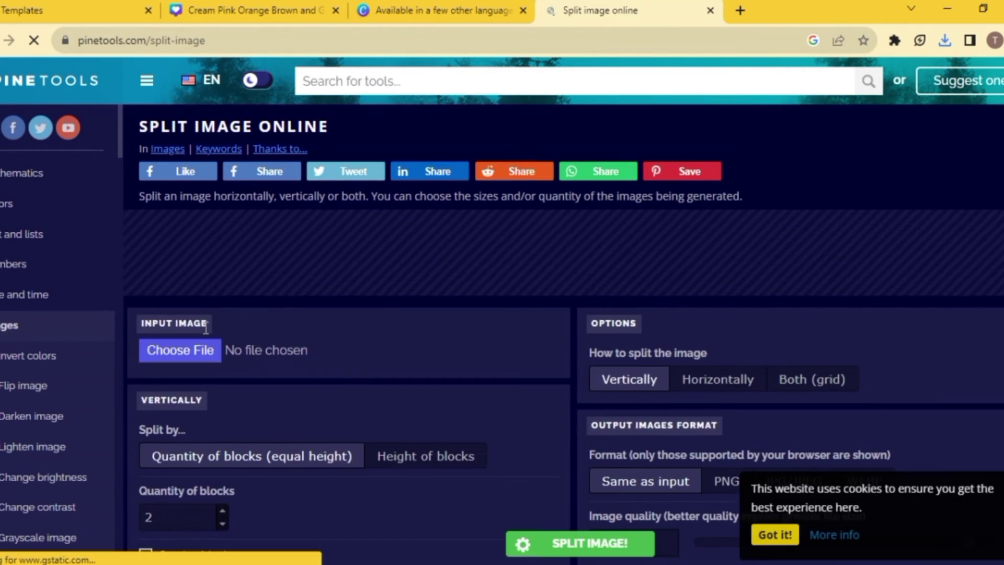
Load the exported feed PNG and split it both ways into a grid of 3 by 3 equal blocks, accepting the cookie notice.
click(205, 351)
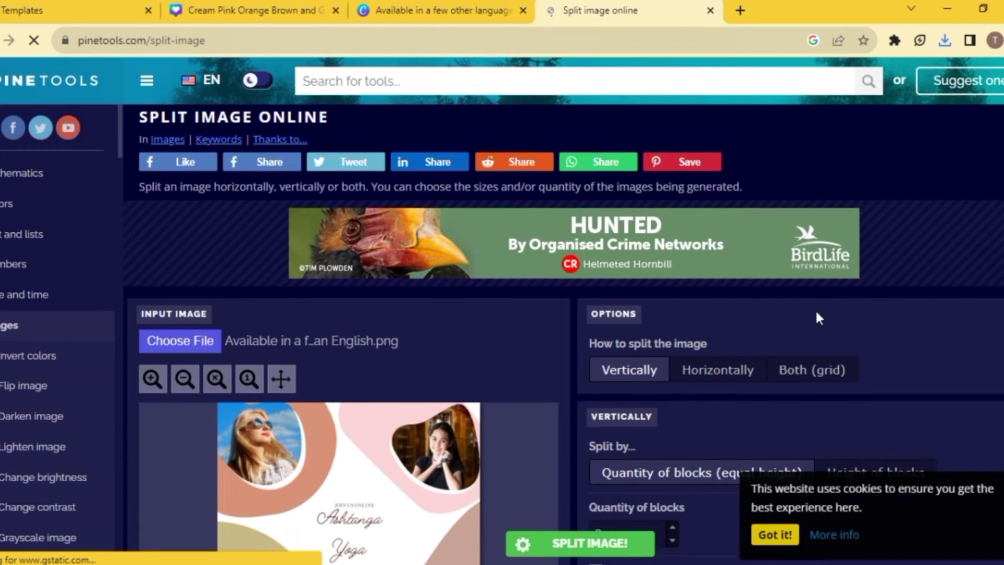
click(810, 372)
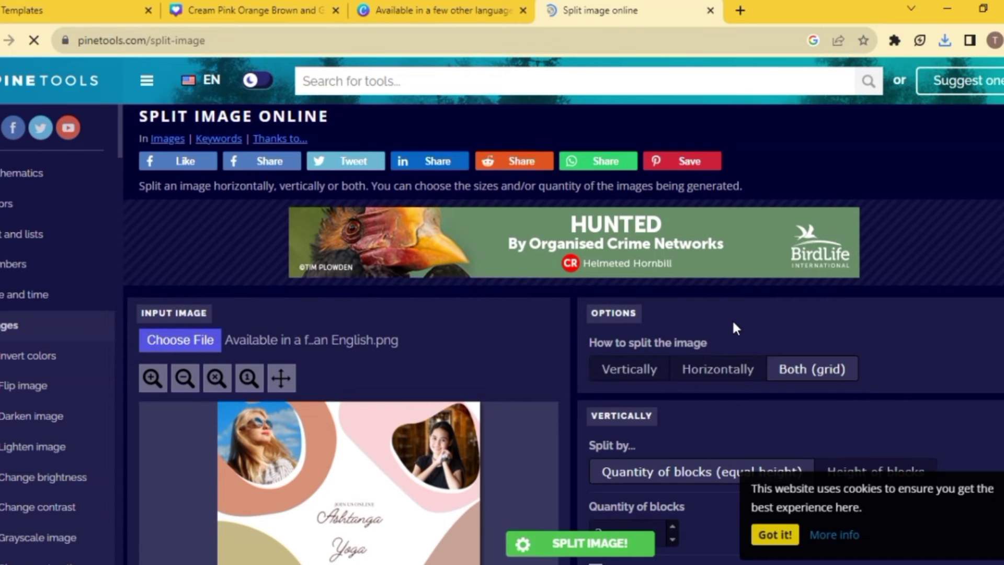
scroll(732, 322, down, 4)
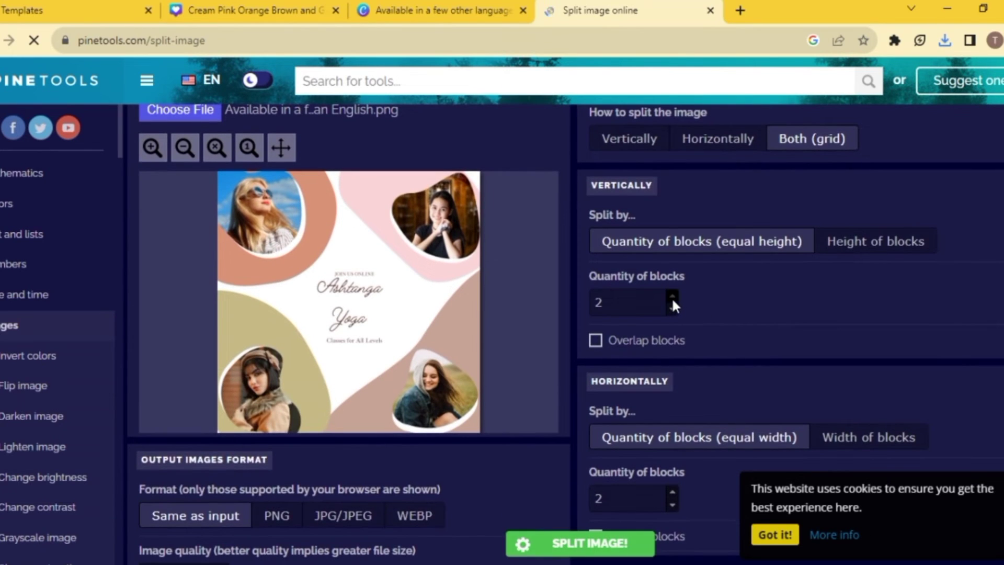
click(672, 297)
scroll(760, 369, down, 2)
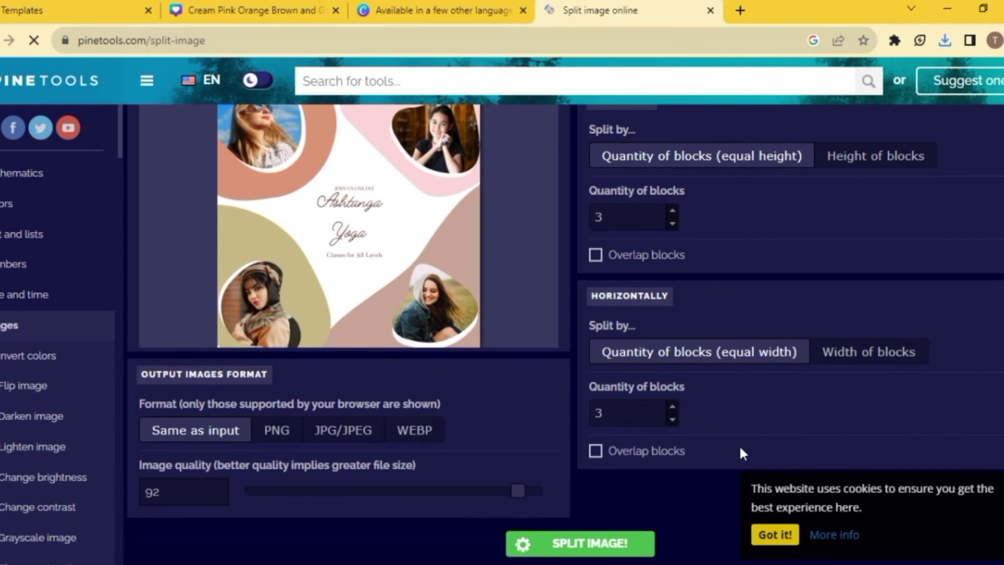
click(625, 543)
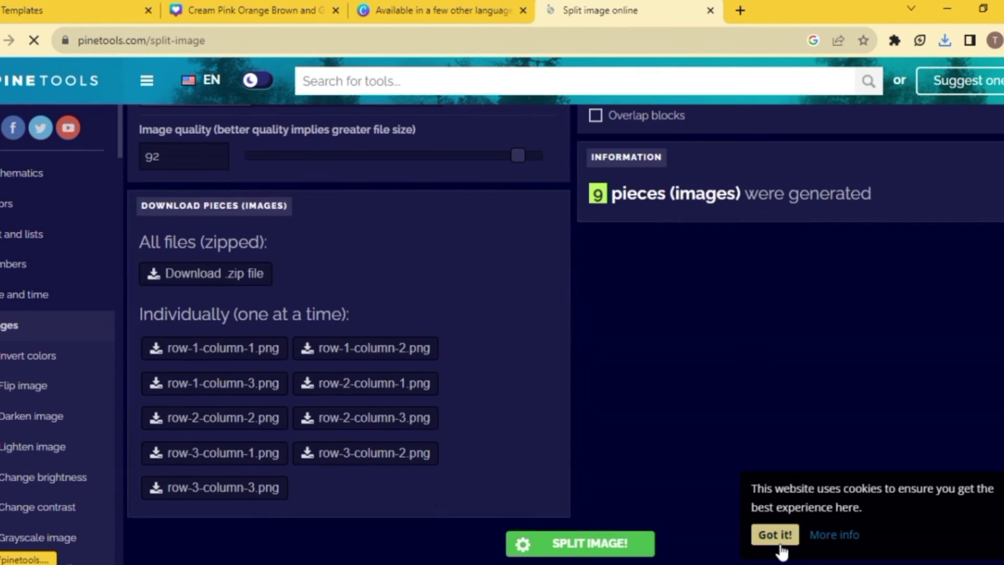
click(773, 534)
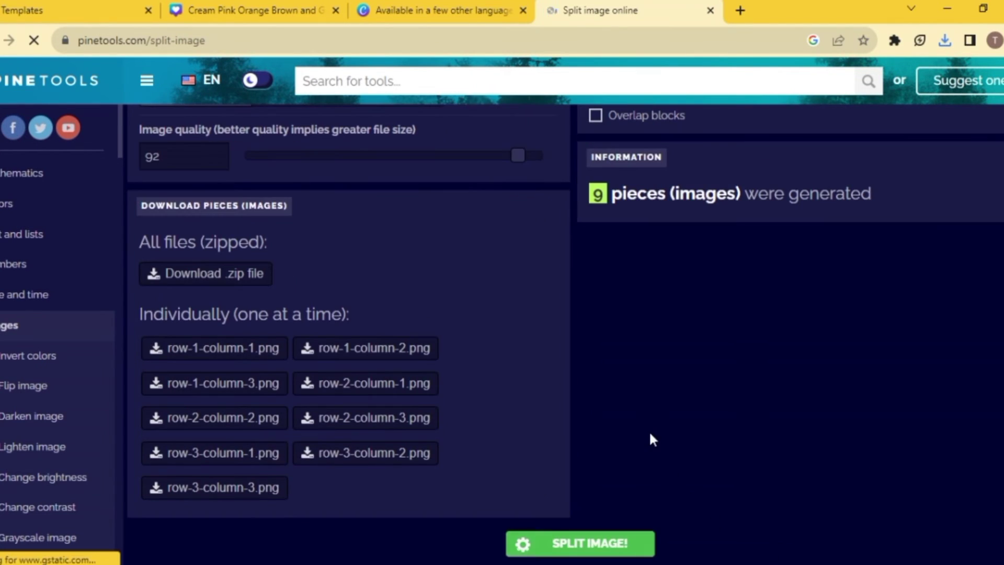
Download the pieces row-1-column-1, row-1-column-3, row-2-column-2, row-3-column-1 and row-3-column-3 as individual PNG files.
scroll(460, 330, up, 8)
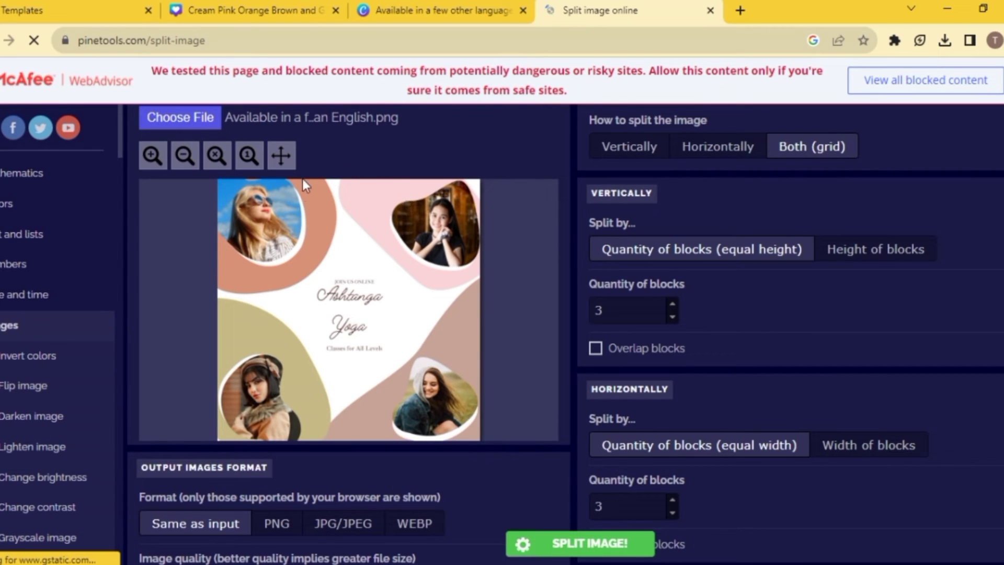
scroll(335, 446, down, 8)
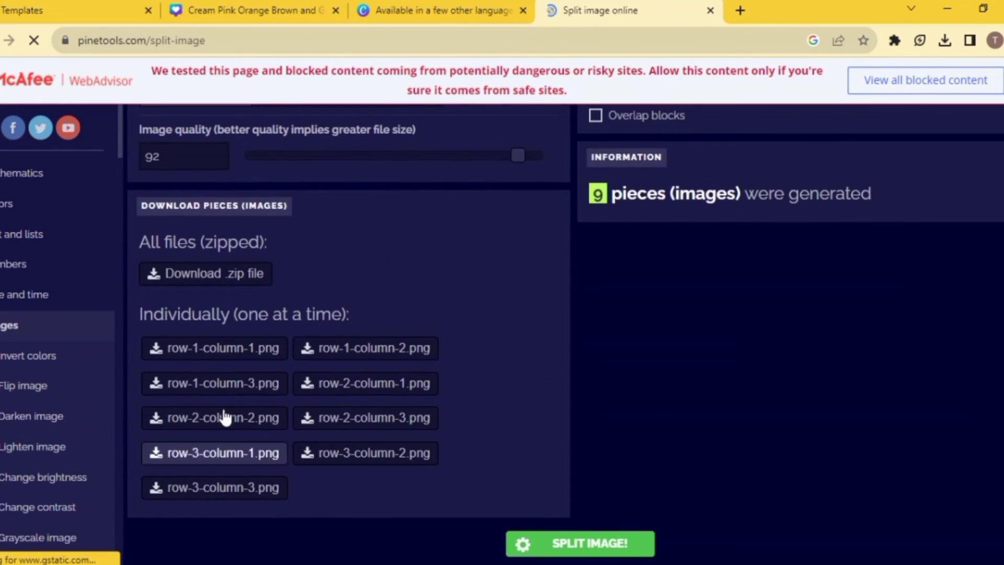
click(155, 349)
click(155, 386)
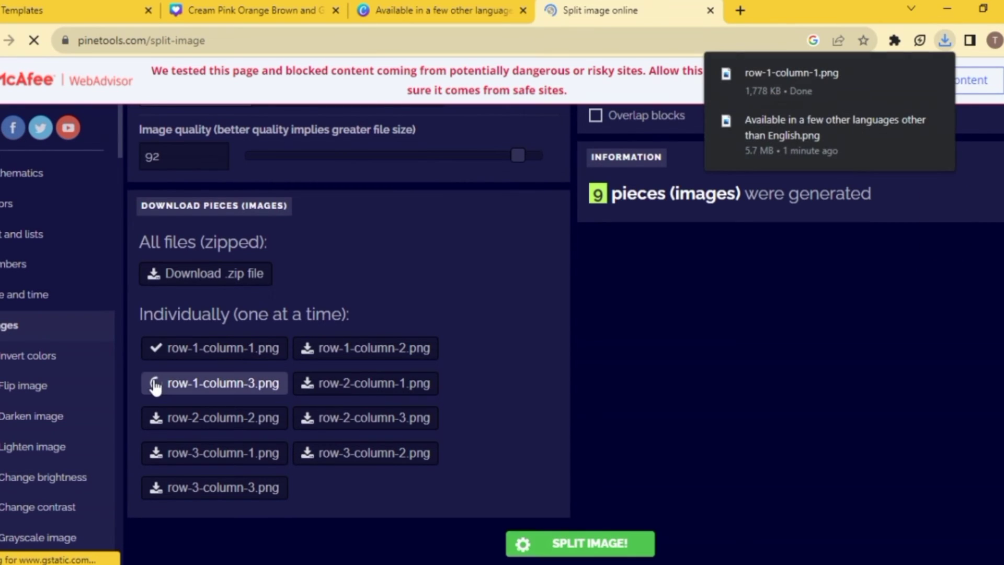
click(156, 425)
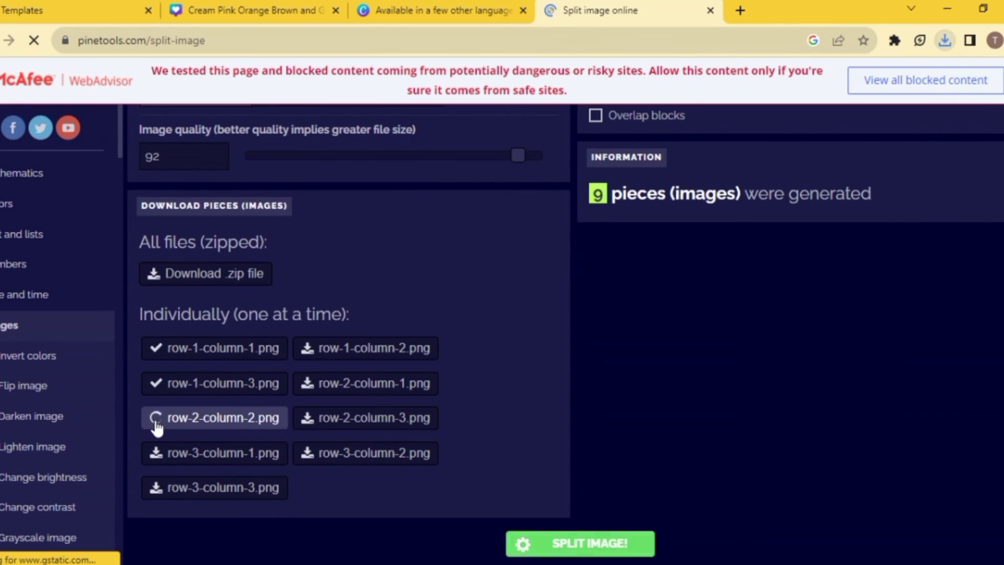
click(155, 454)
click(154, 487)
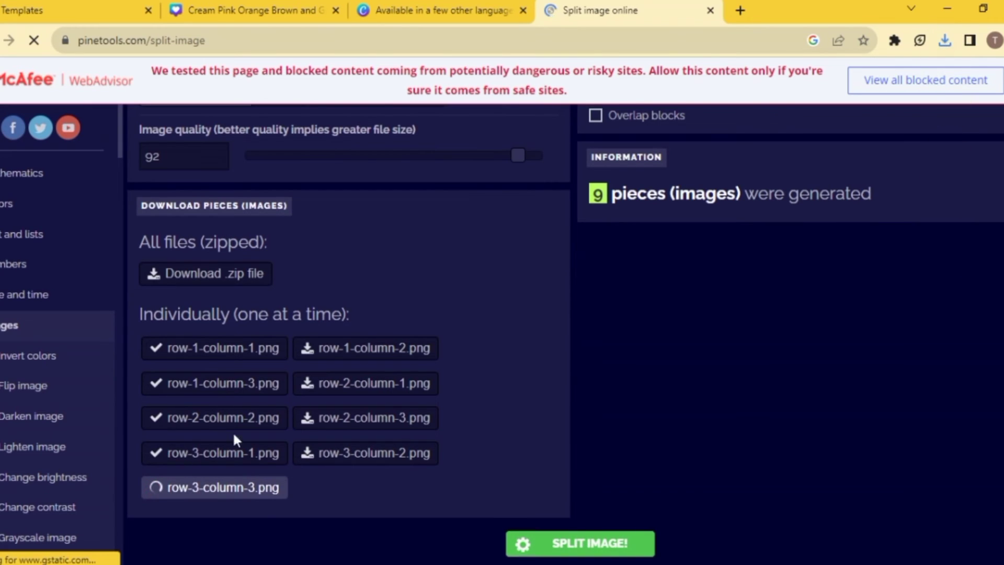
Download the pieces row-1-column-2, row-2-column-1 and row-2-column-3 as individual PNG files.
click(314, 348)
click(313, 390)
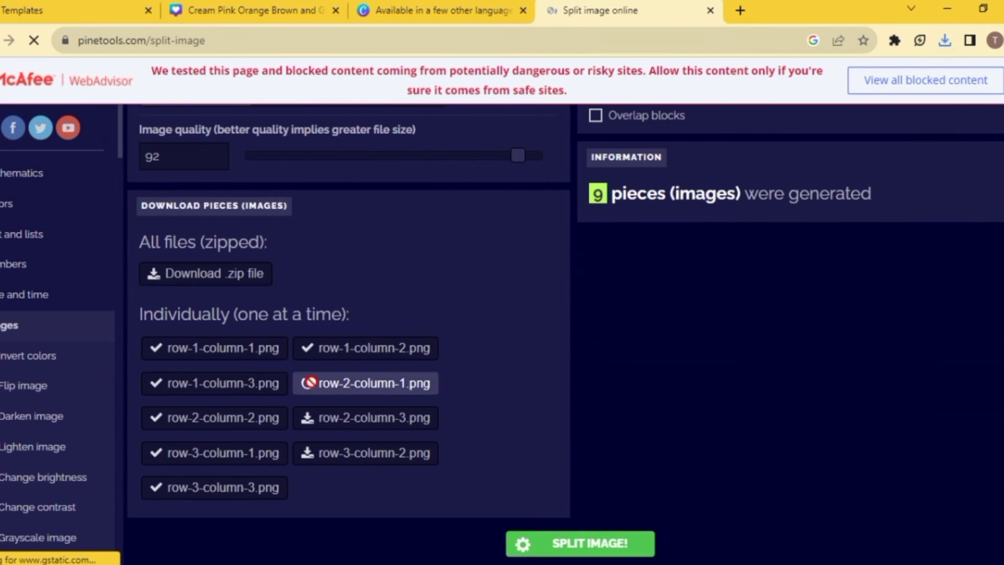
click(310, 415)
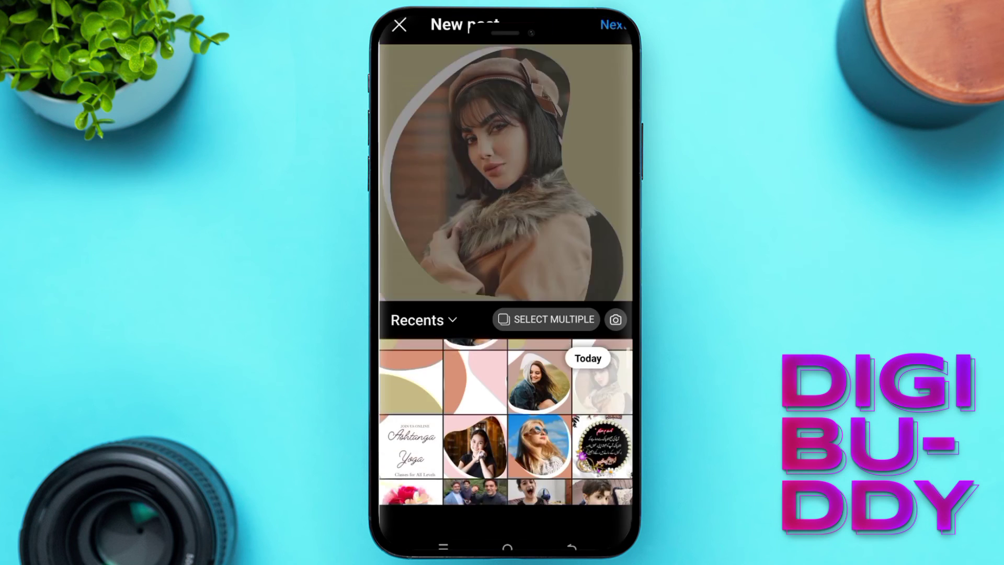
Switch to Instagram on the phone and continue a new post with the selected puzzle piece.
click(607, 26)
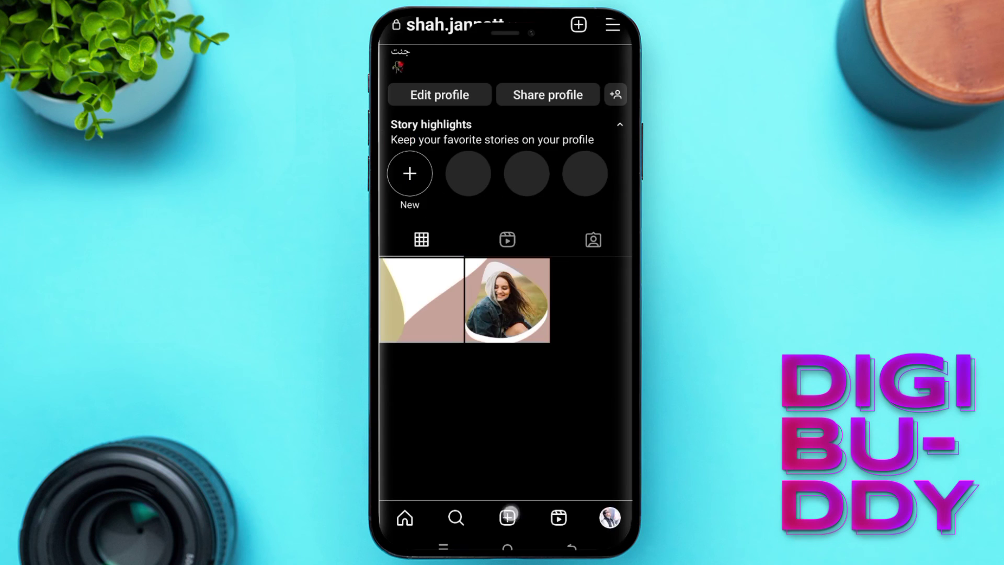